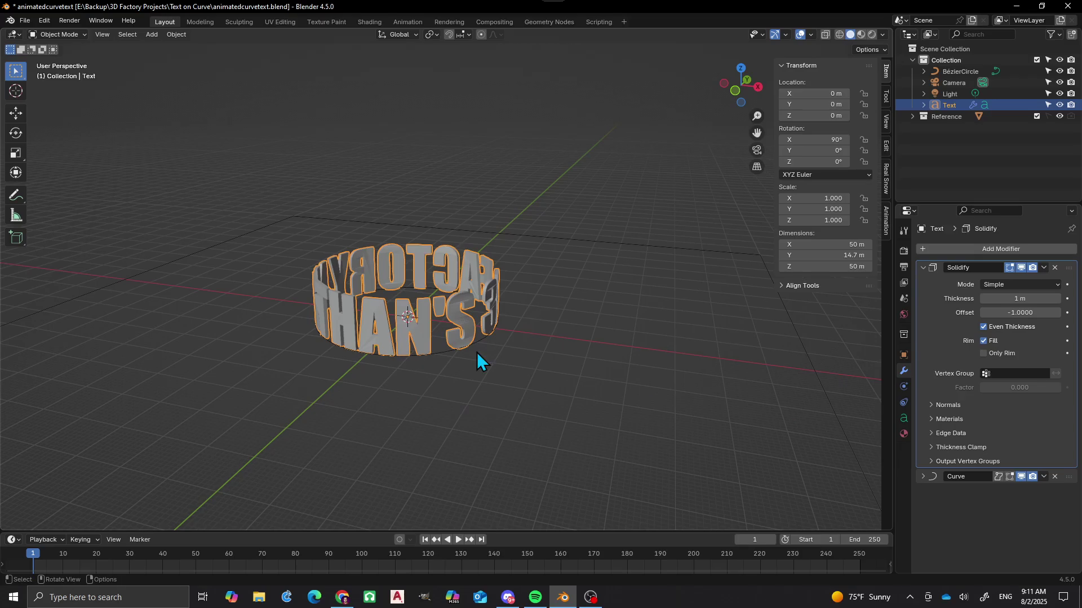
- Examine the Path Animation settings of the Bézier circle, including its evaluation time
{"action": "left_click", "coordinate": [439, 353]}
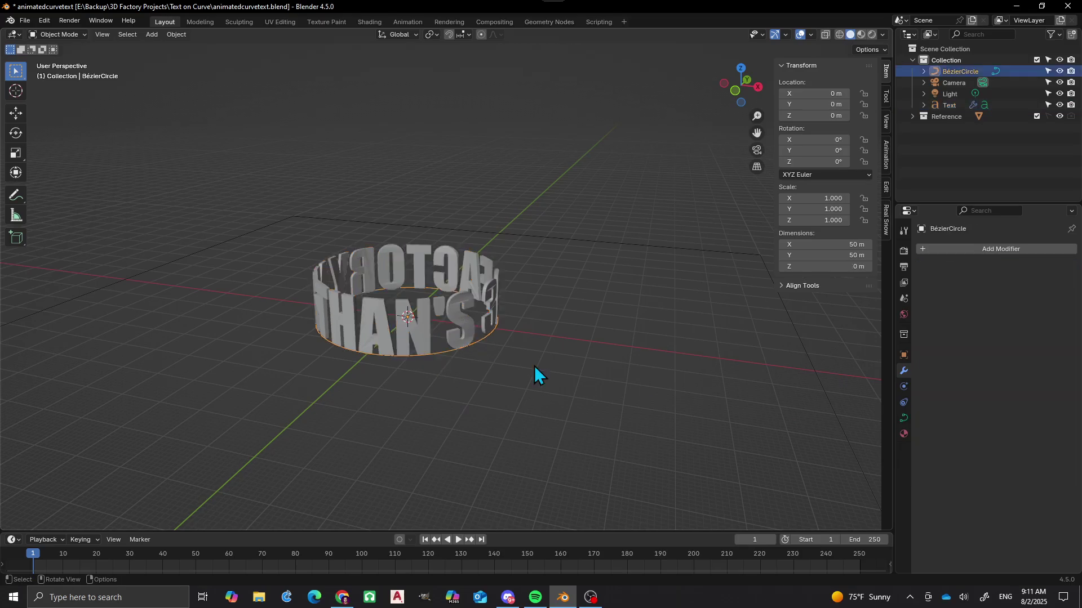
{"action": "left_click", "coordinate": [904, 418]}
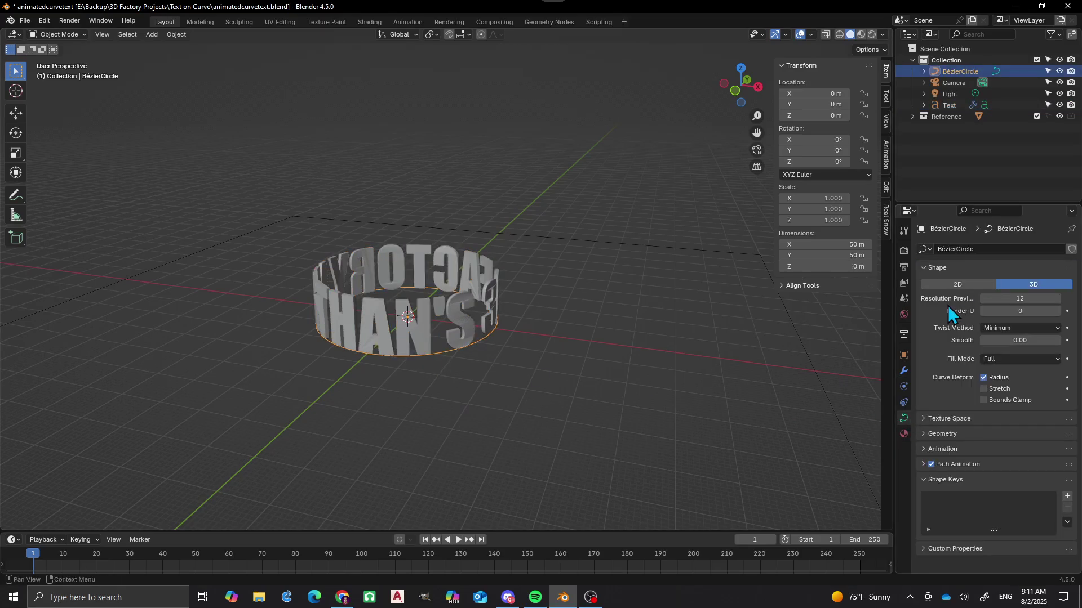
{"action": "left_click", "coordinate": [923, 463]}
{"action": "scroll", "coordinate": [937, 395], "scroll_direction": "down", "scroll_amount": 2}
{"action": "mouse_move", "coordinate": [1015, 453]}
{"action": "left_mouse_down"}
{"action": "mouse_move", "coordinate": [1076, 449]}
{"action": "mouse_move", "coordinate": [1014, 449]}
{"action": "left_mouse_up"}
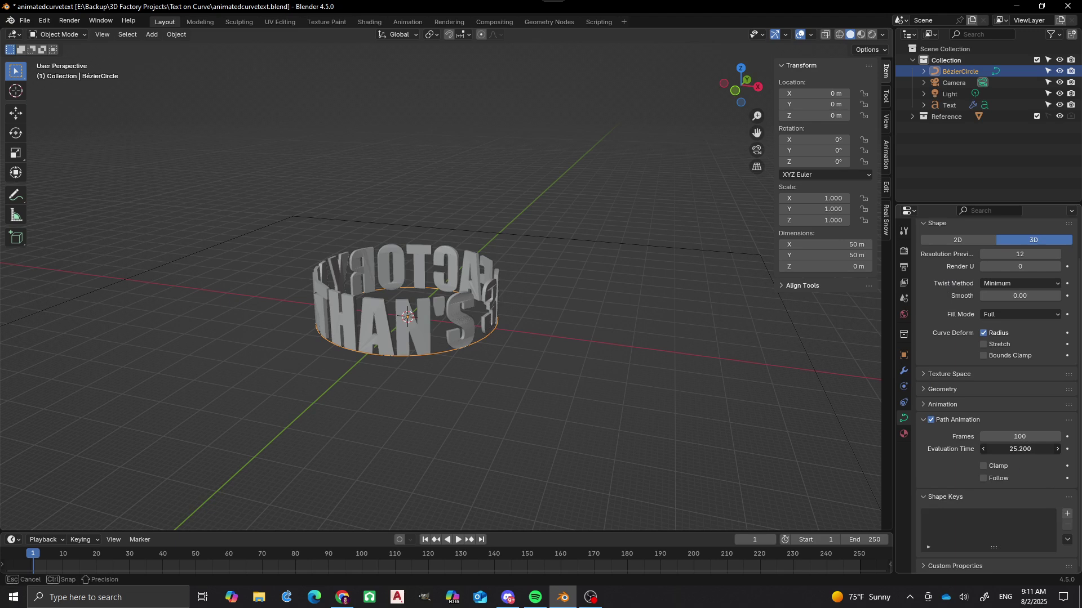
{"action": "key", "text": "Escape"}
- Add a Follow Path constraint to the text object with BézierCircle as its target
{"action": "left_click", "coordinate": [431, 319]}
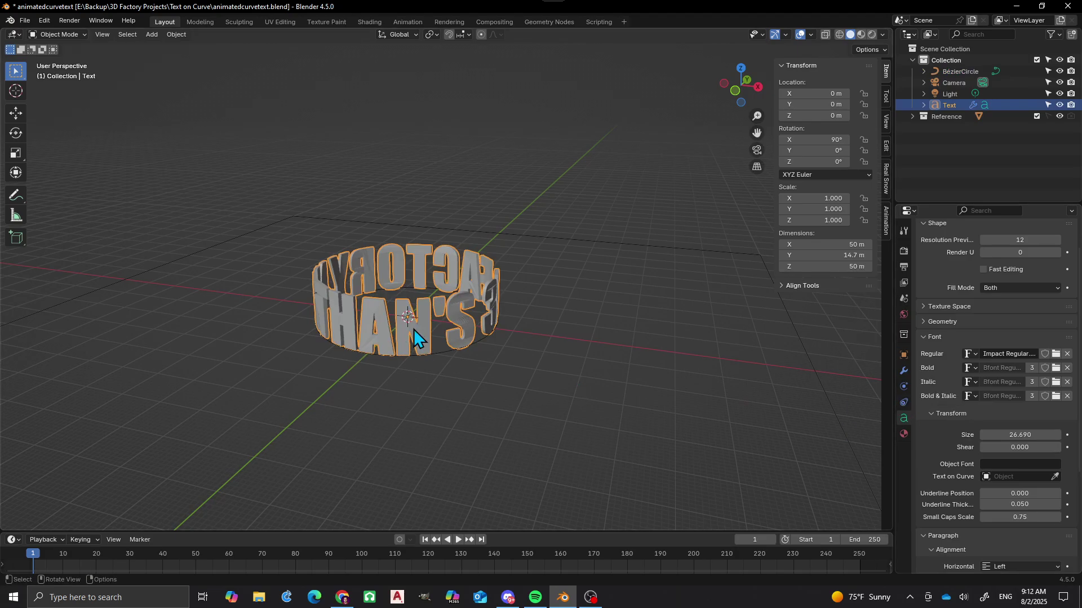
{"action": "left_click", "coordinate": [903, 371]}
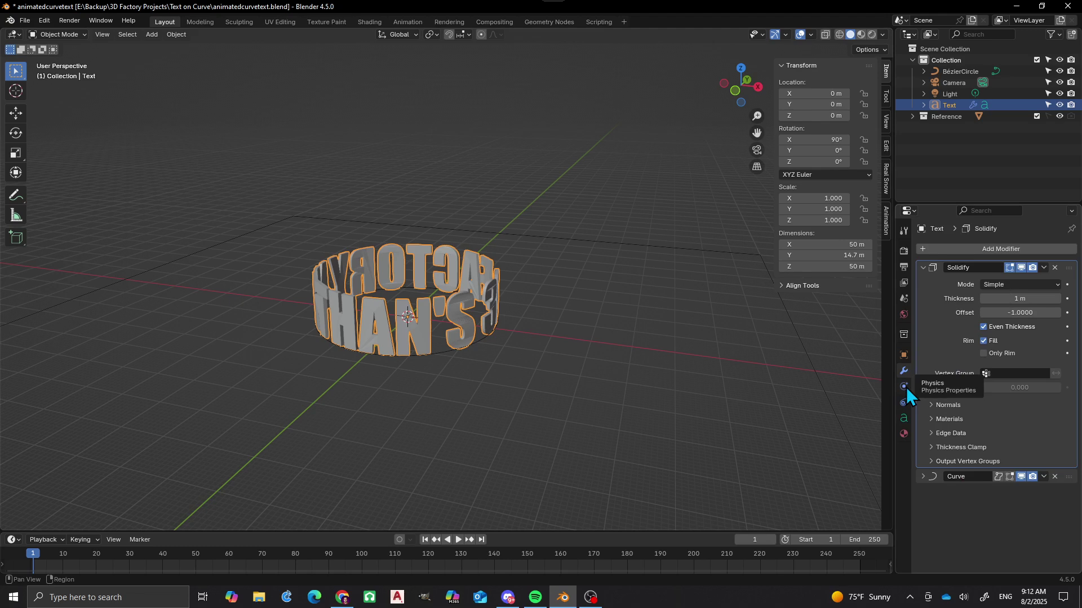
{"action": "left_click", "coordinate": [904, 402]}
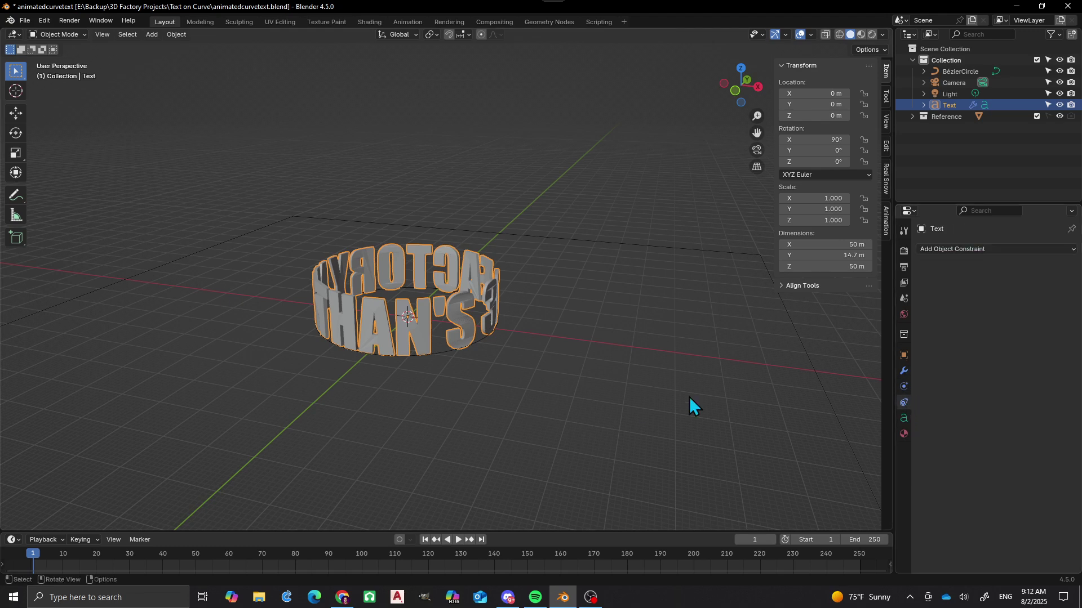
{"action": "left_click", "coordinate": [954, 249]}
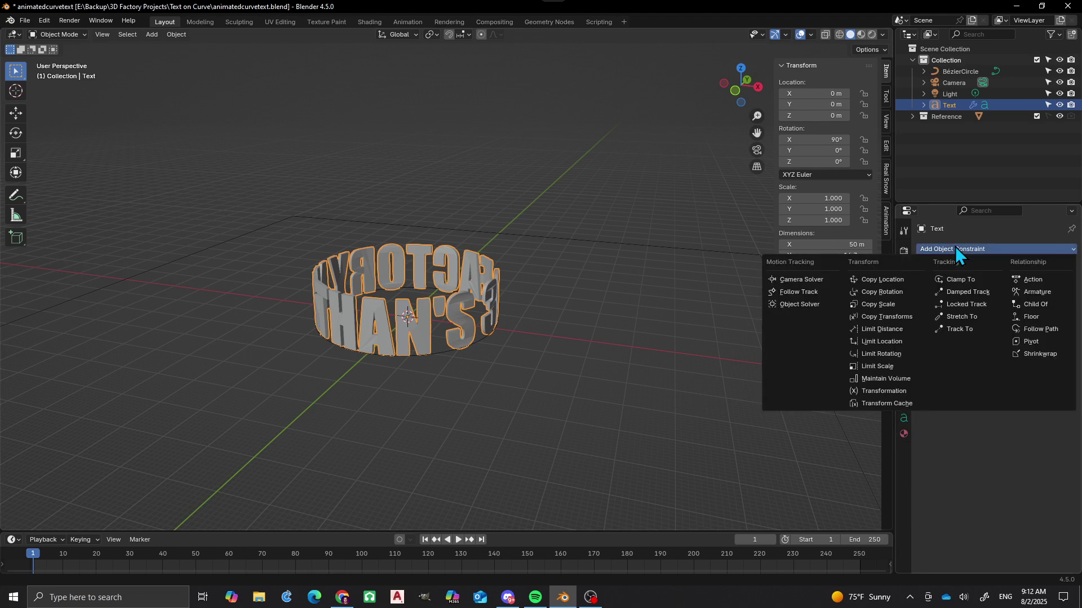
{"action": "left_click", "coordinate": [1041, 329]}
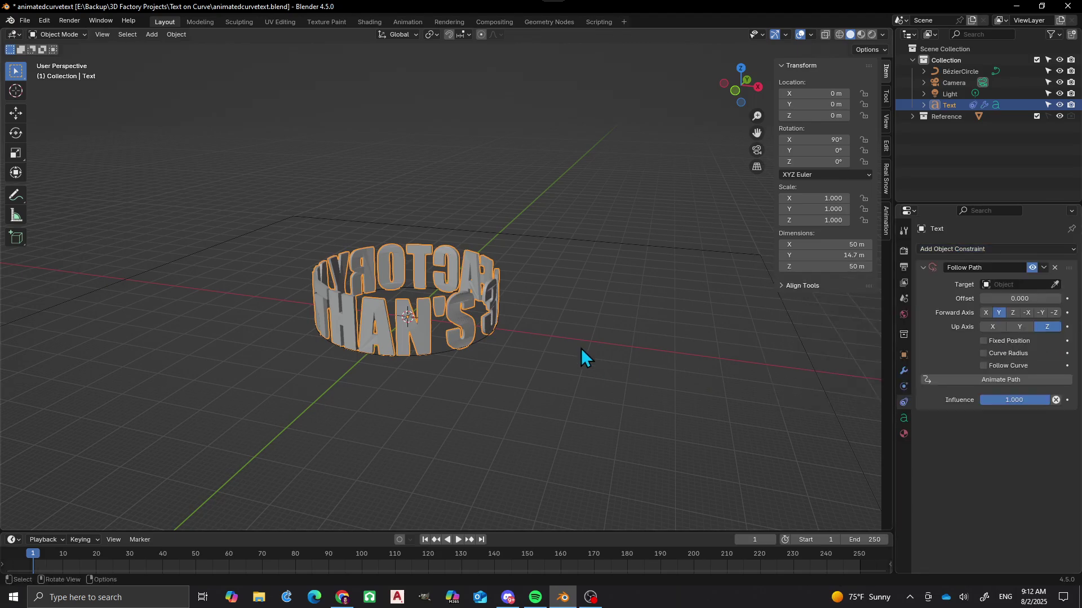
{"action": "left_click", "coordinate": [1054, 285]}
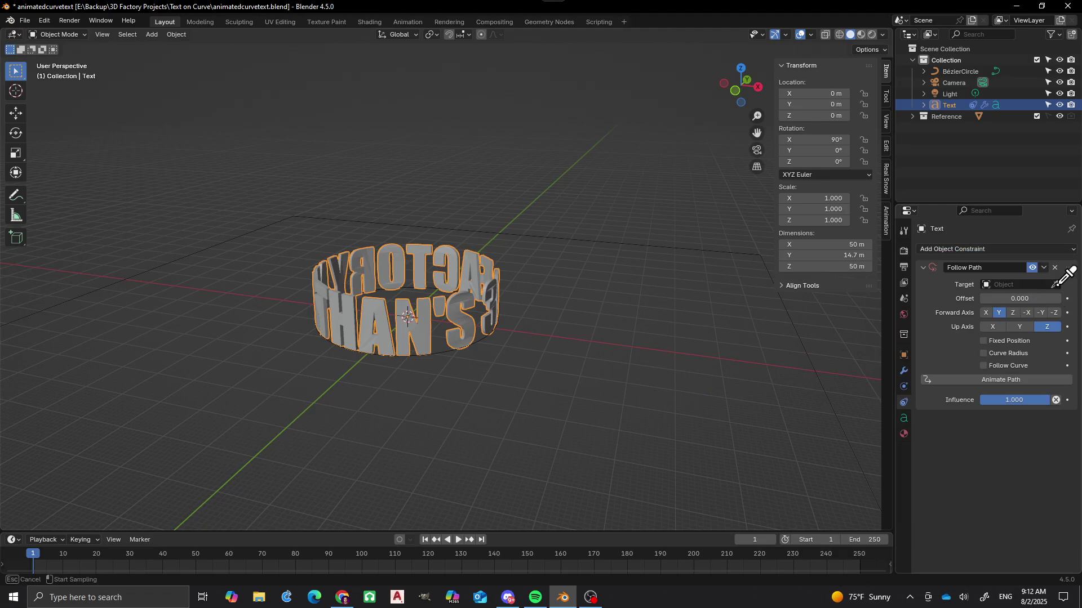
{"action": "left_click", "coordinate": [441, 351]}
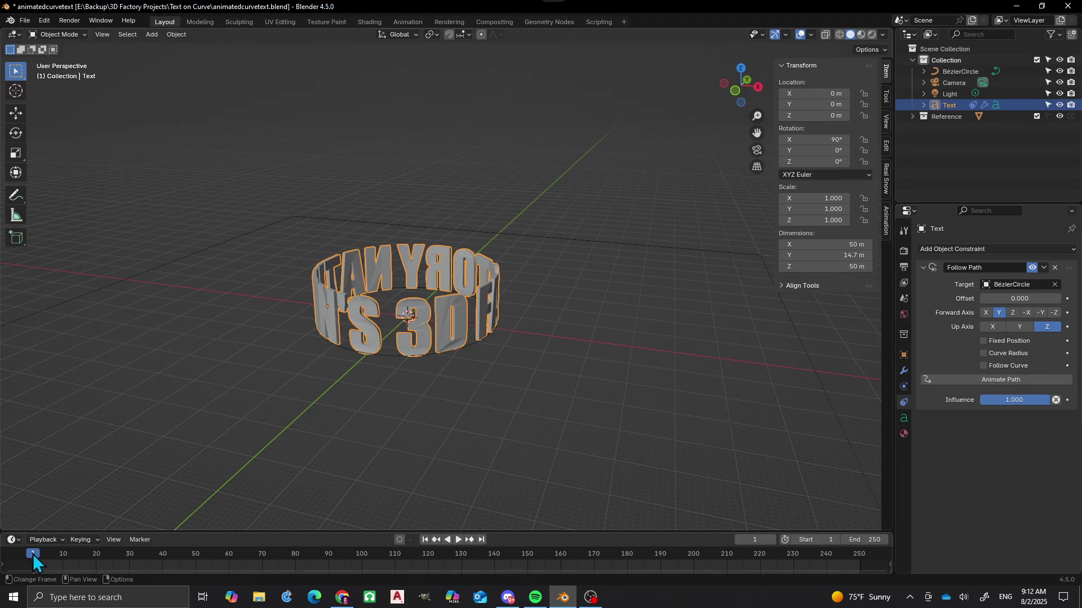
- Preview the text's motion at frames 41 and 139, and return to frame 1
{"action": "left_click_drag", "start_coordinate": [32, 554], "coordinate": [167, 563]}
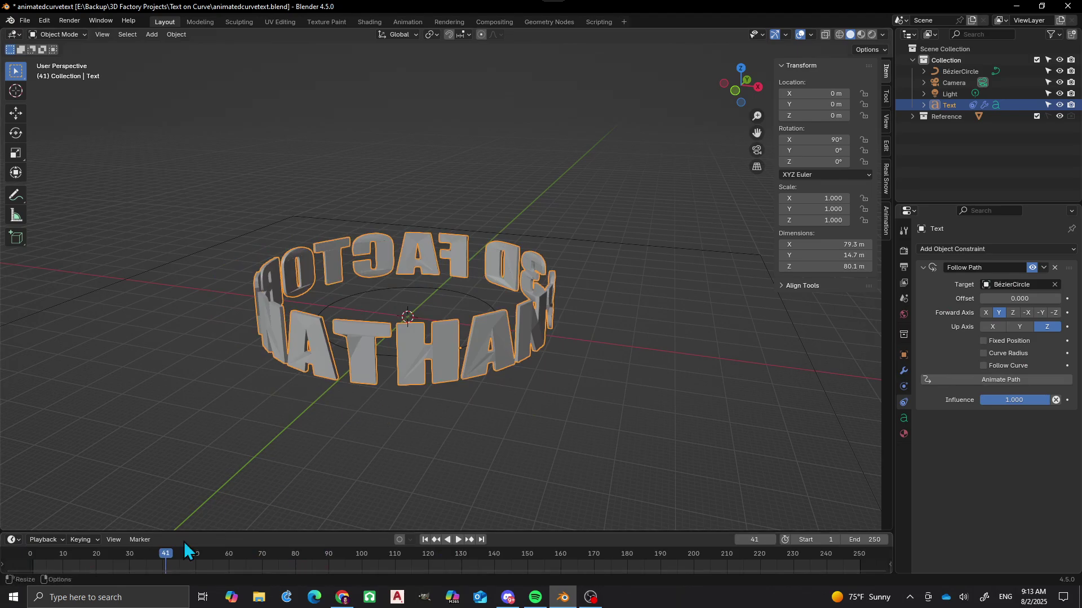
{"action": "scroll", "coordinate": [373, 353], "scroll_direction": "up", "scroll_amount": 2}
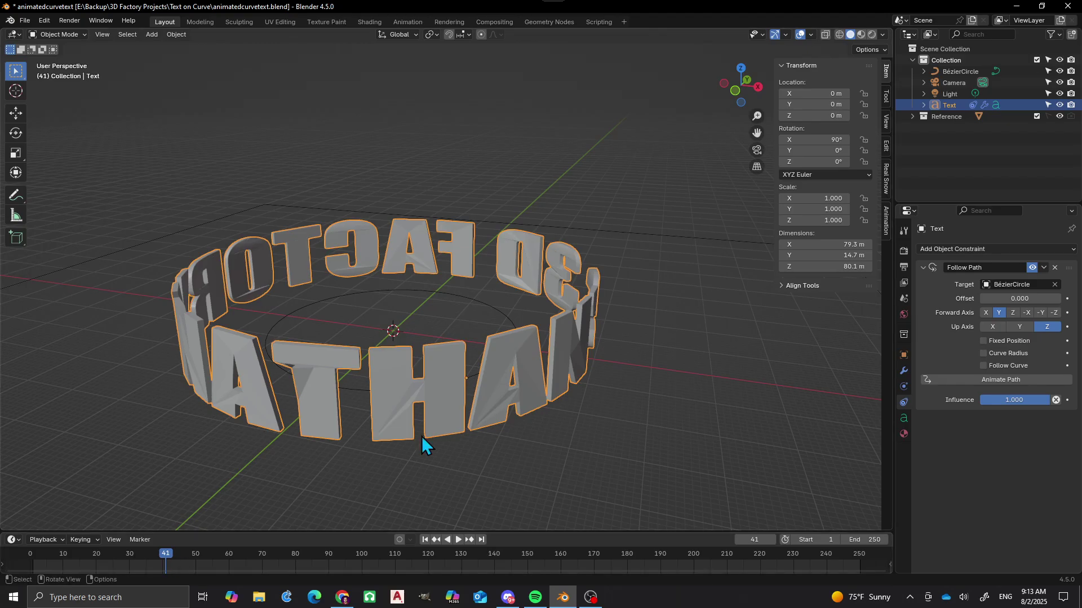
{"action": "scroll", "coordinate": [464, 386], "scroll_direction": "up", "scroll_amount": 3}
{"action": "middle_click_drag", "start_coordinate": [486, 421], "coordinate": [406, 390], "text": "shift"}
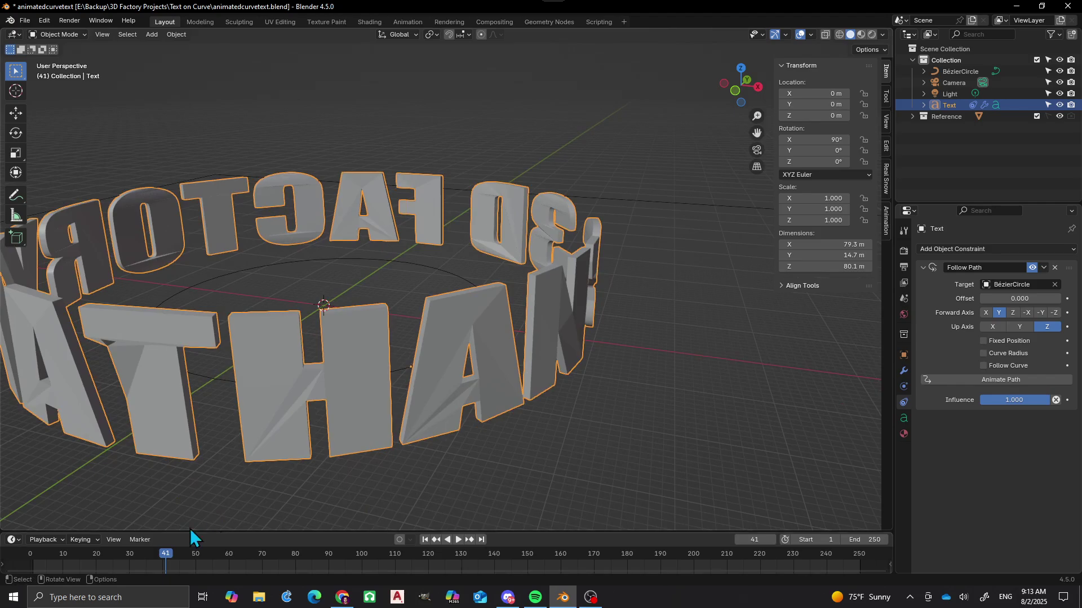
{"action": "left_click_drag", "start_coordinate": [165, 551], "coordinate": [491, 526]}
{"action": "scroll", "coordinate": [491, 387], "scroll_direction": "down", "scroll_amount": 2}
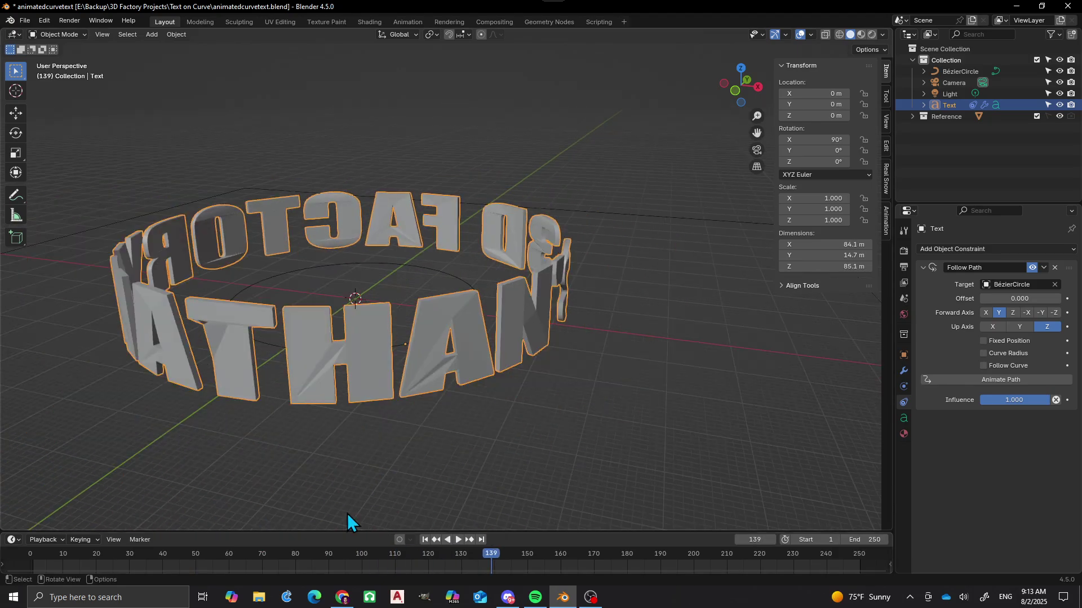
{"action": "key", "text": "shift+Left"}
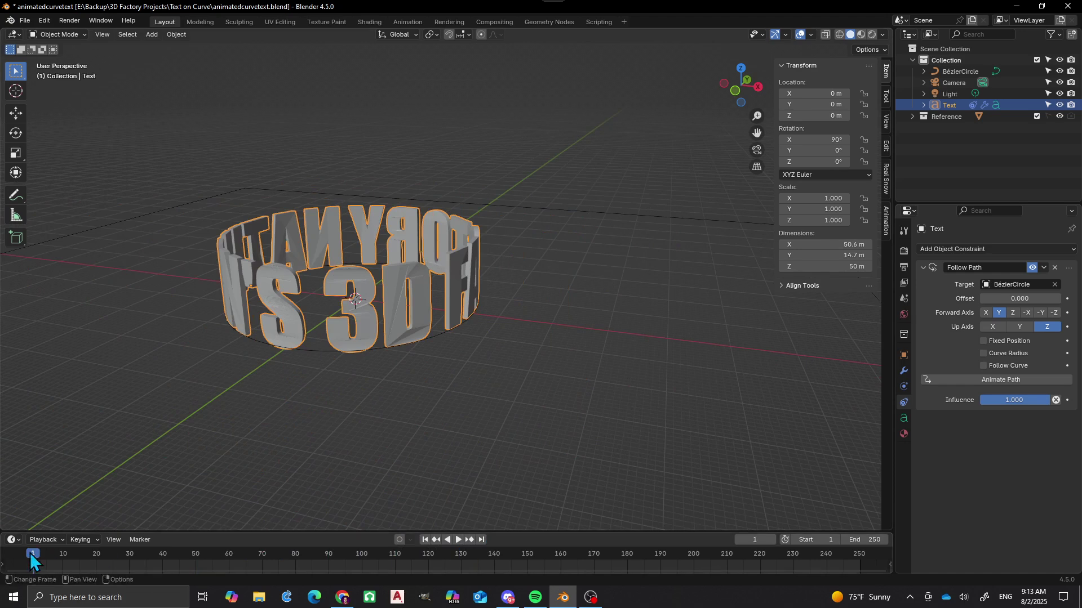
- Try to apply the Curve modifier on the text object
{"action": "middle_click_drag", "start_coordinate": [249, 373], "coordinate": [407, 284]}
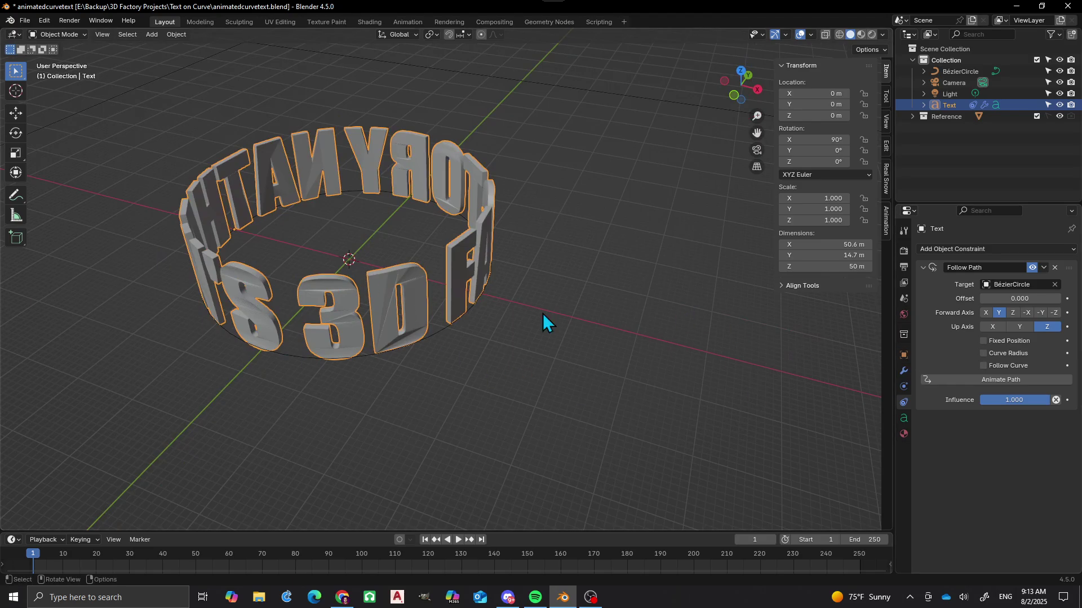
{"action": "left_click", "coordinate": [904, 371]}
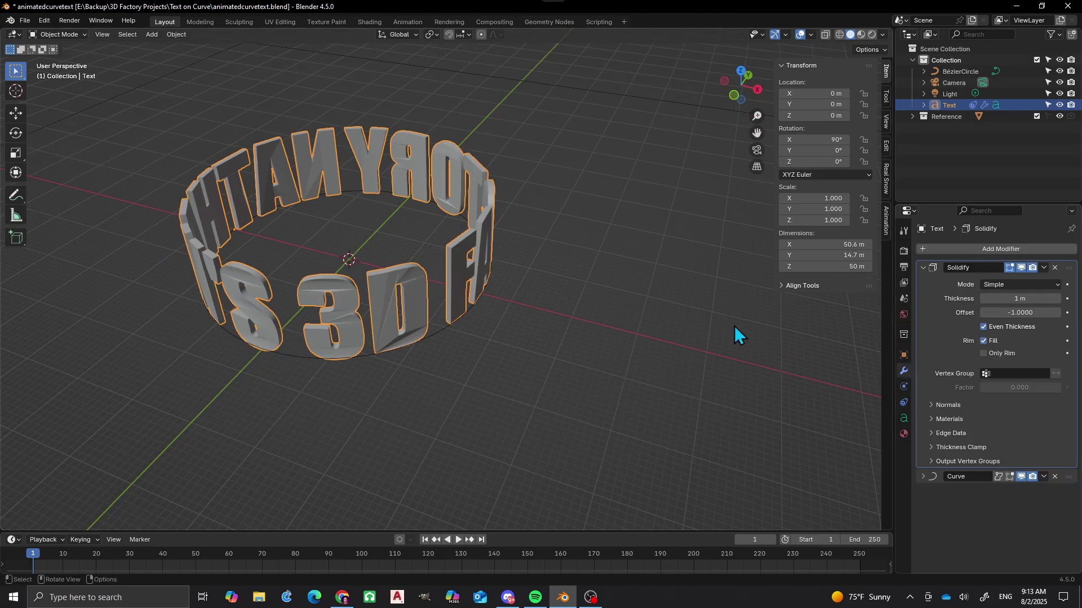
{"action": "left_click", "coordinate": [1044, 477]}
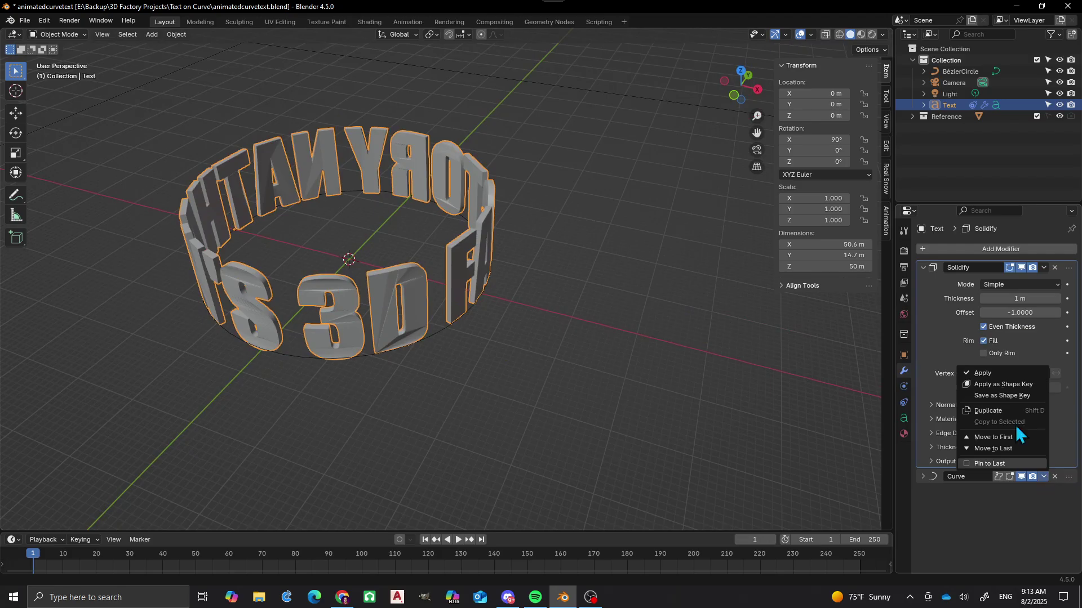
{"action": "left_click", "coordinate": [986, 373]}
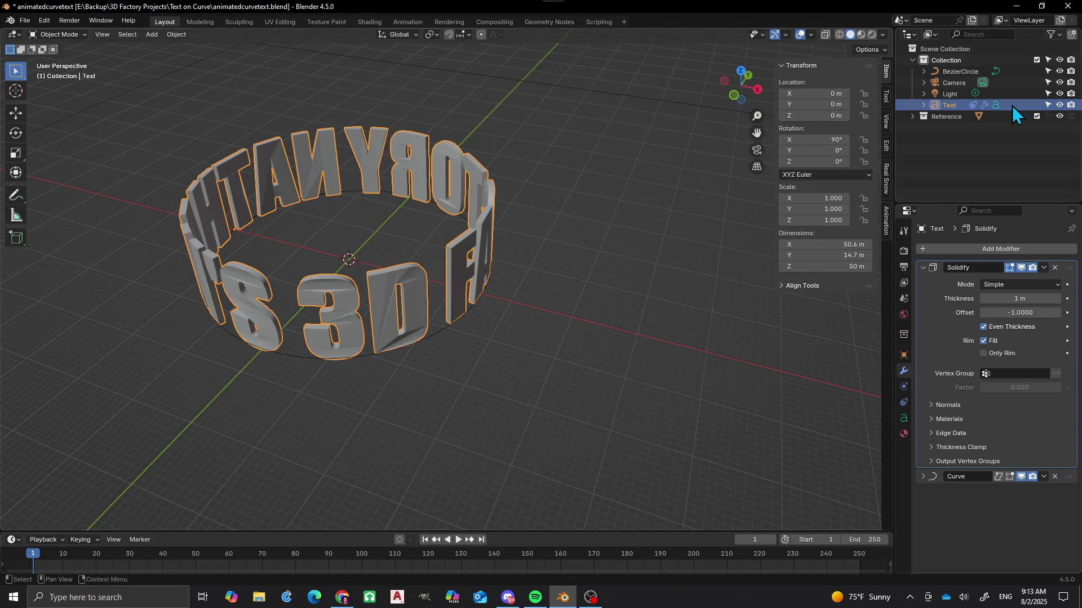
- Convert the text object to a mesh
{"action": "right_click", "coordinate": [461, 271]}
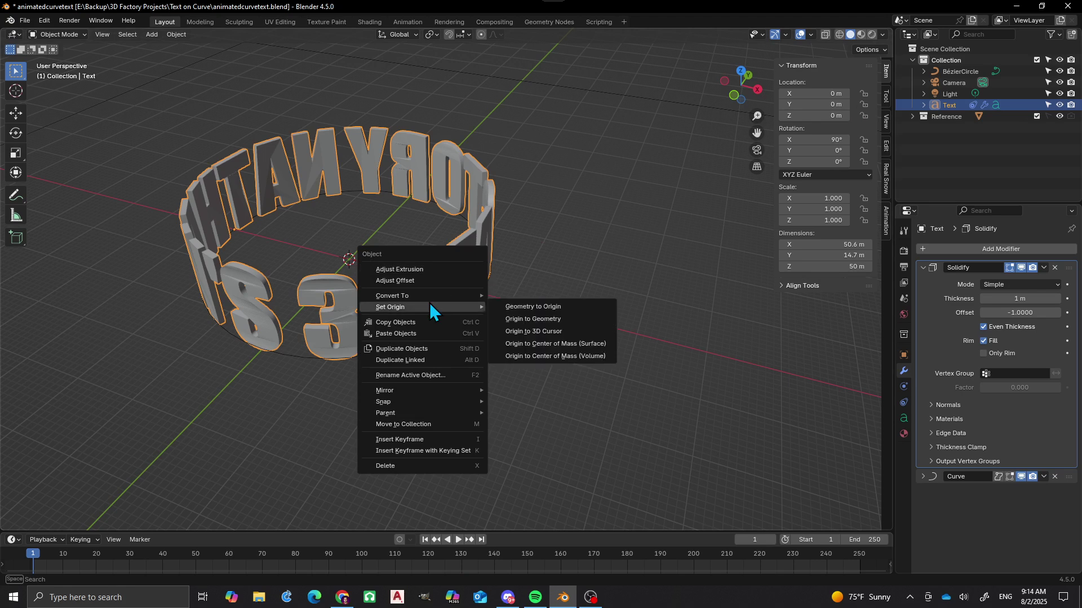
{"action": "mouse_move", "coordinate": [431, 294]}
{"action": "left_click", "coordinate": [521, 295]}
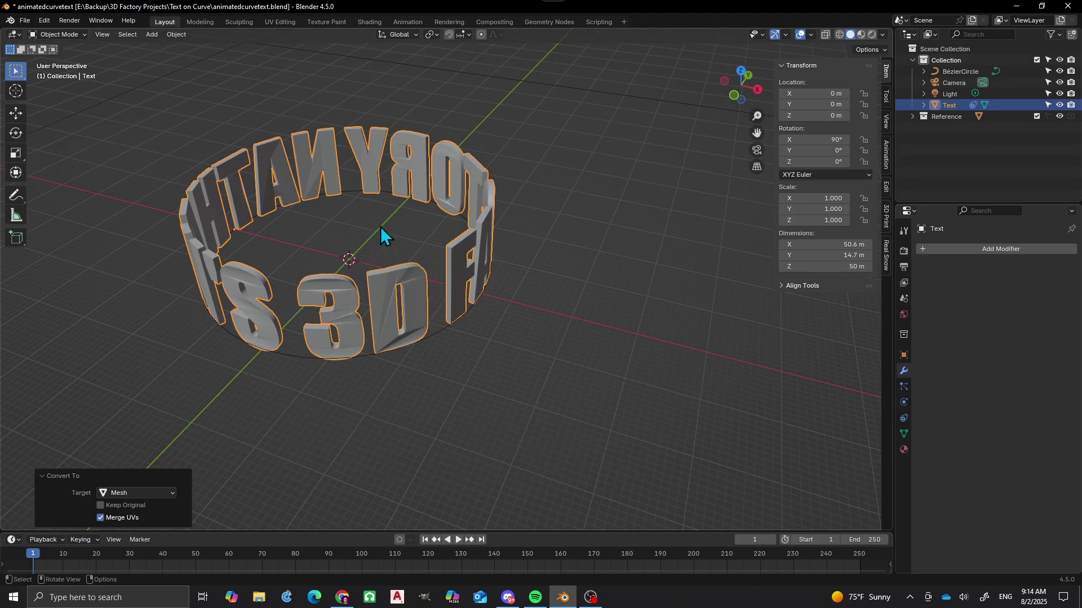
- Check the text mesh's constraints and modifiers, and play its animation before returning to frame 1
{"action": "left_click", "coordinate": [904, 403]}
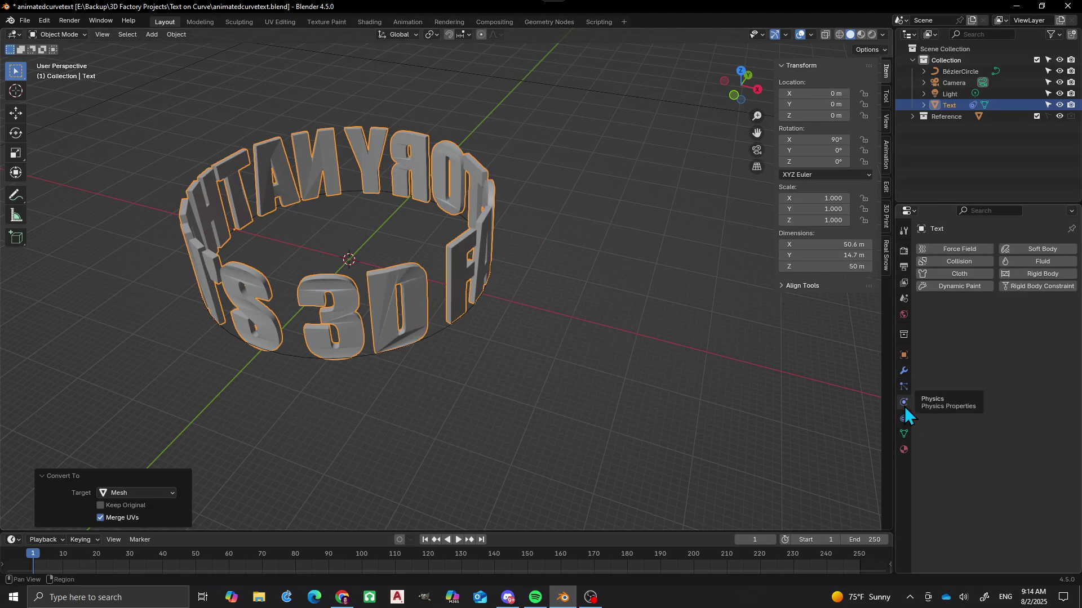
{"action": "left_click", "coordinate": [904, 418]}
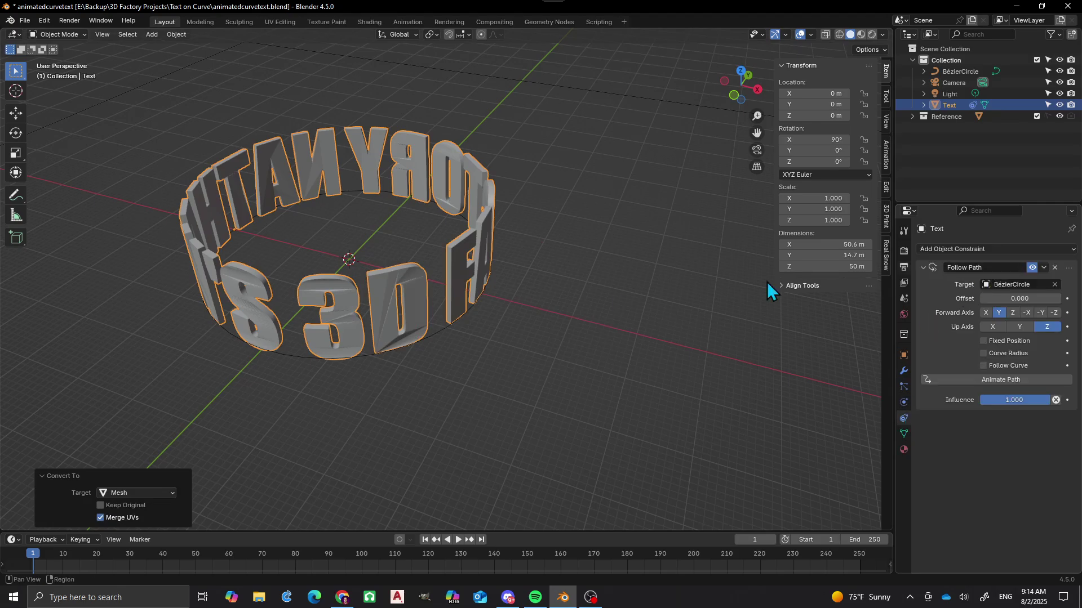
{"action": "left_click", "coordinate": [904, 370]}
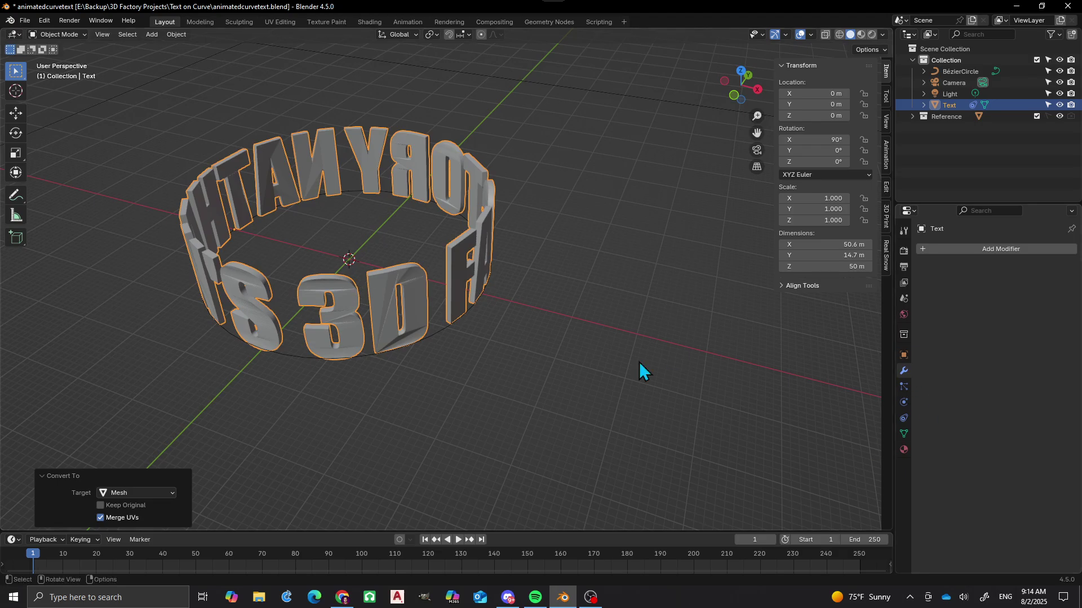
{"action": "key", "text": "space"}
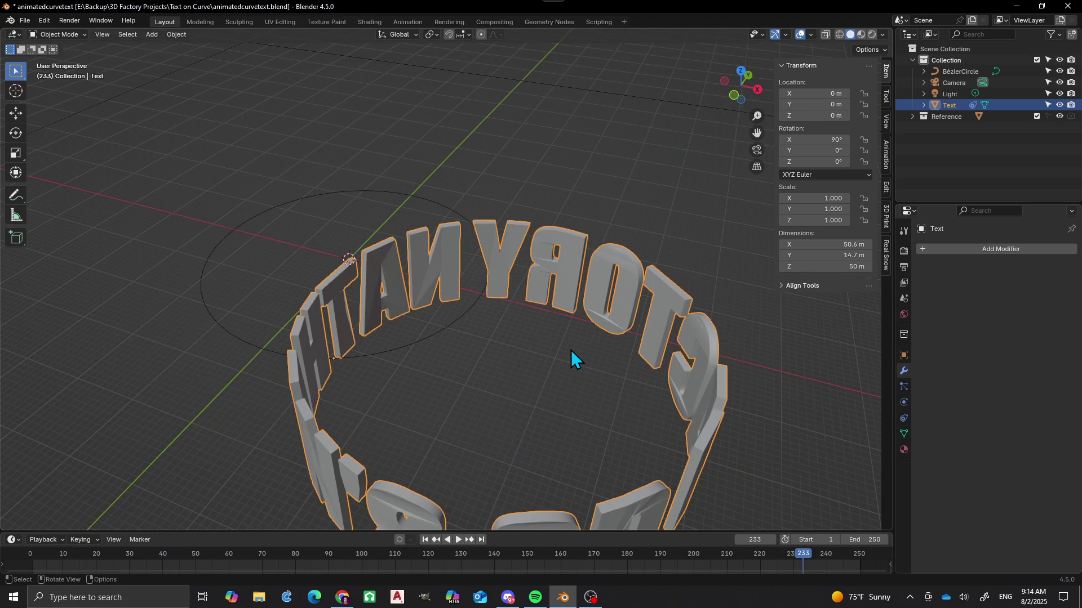
{"action": "key", "text": "shift+Left"}
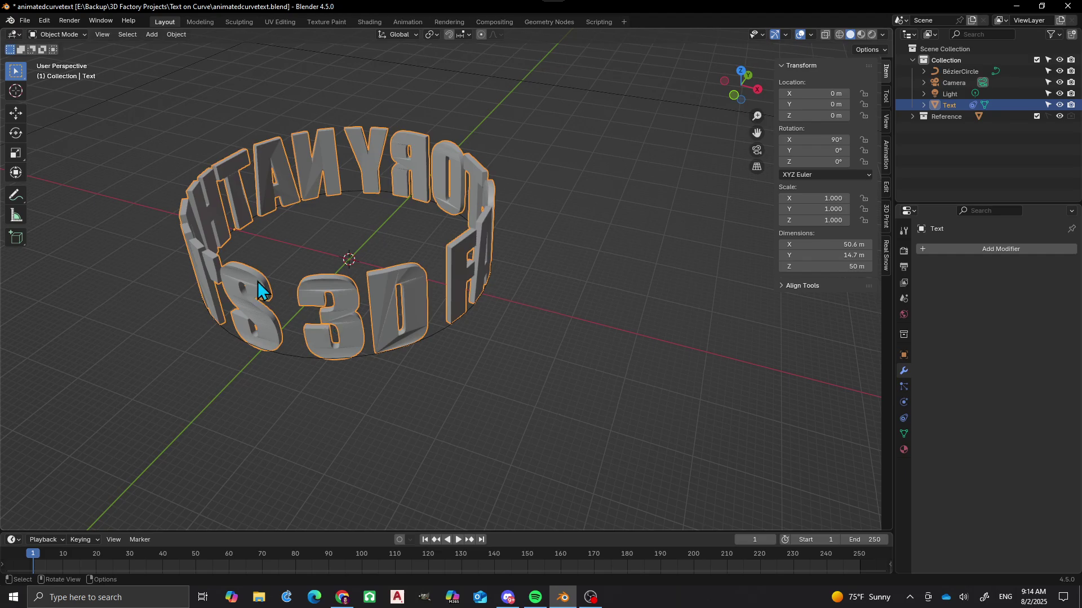
- Examine the text mesh in Edit Mode from several angles with all of its geometry selected, and return to Object Mode
{"action": "middle_click_drag", "start_coordinate": [258, 281], "coordinate": [292, 290]}
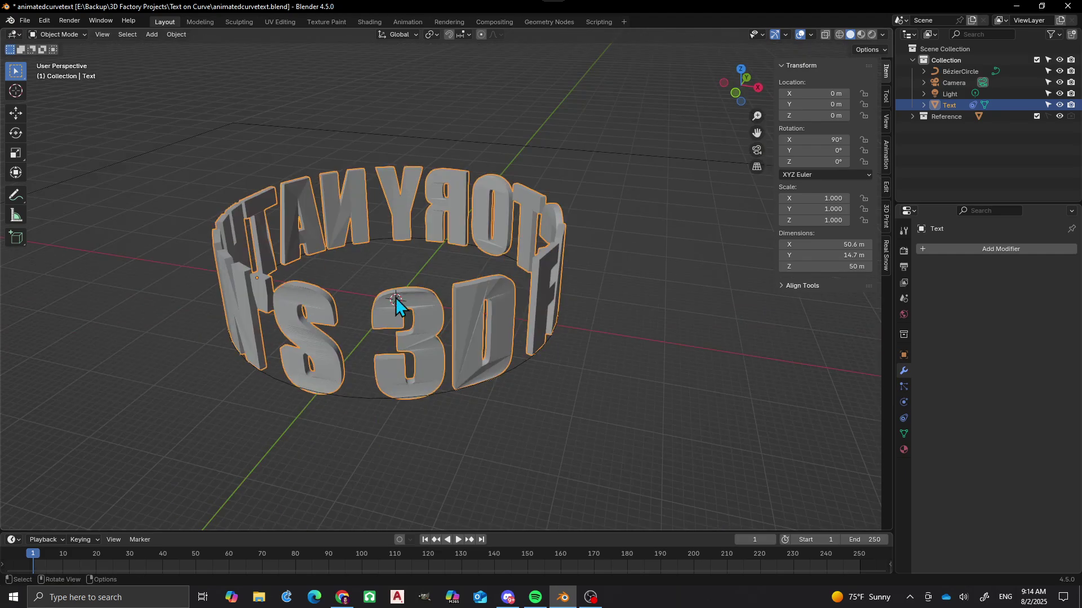
{"action": "scroll", "coordinate": [314, 255], "scroll_direction": "up", "scroll_amount": 3}
{"action": "scroll", "coordinate": [313, 255], "scroll_direction": "down", "scroll_amount": 3}
{"action": "key", "text": "Tab"}
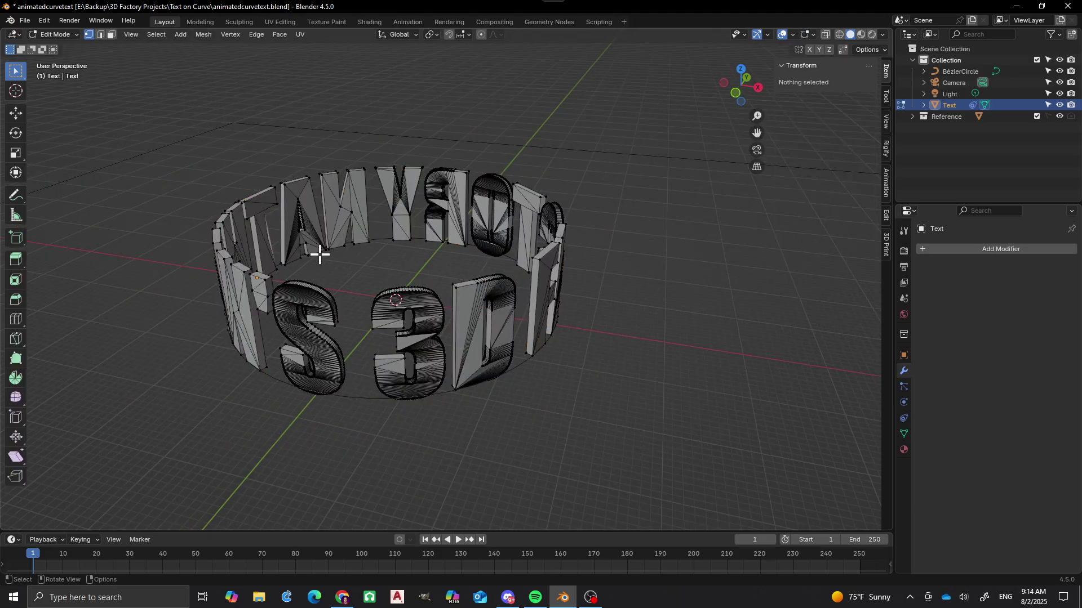
{"action": "key", "text": "a"}
{"action": "middle_click_drag", "start_coordinate": [338, 252], "coordinate": [357, 289]}
{"action": "middle_click_drag", "start_coordinate": [367, 304], "coordinate": [376, 167]}
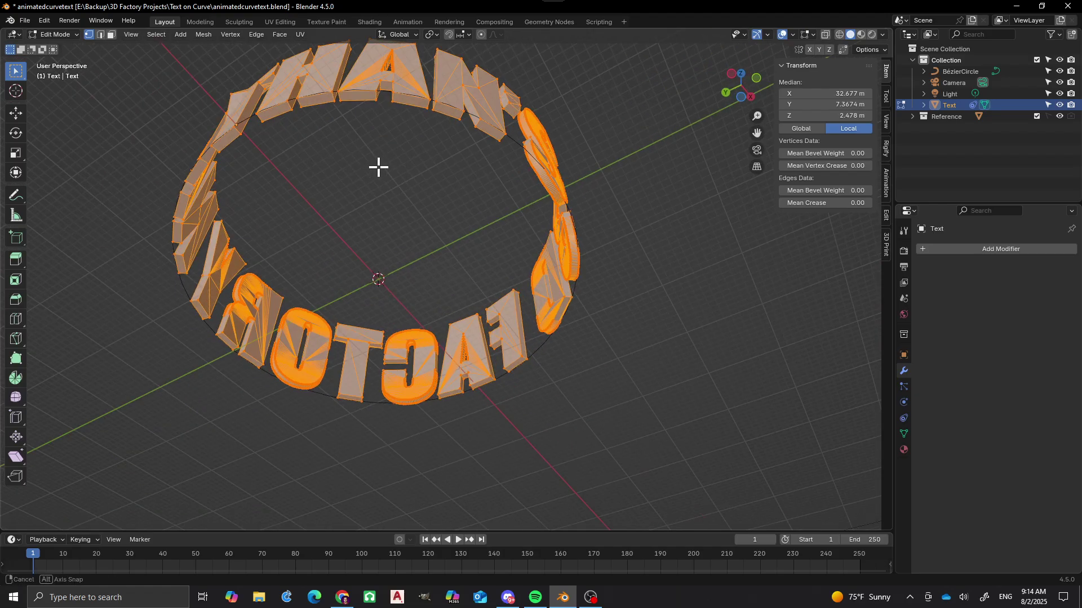
{"action": "mouse_move", "coordinate": [366, 217]}
{"action": "middle_mouse_down"}
{"action": "mouse_move", "coordinate": [386, 233]}
{"action": "mouse_move", "coordinate": [350, 230]}
{"action": "middle_mouse_up"}
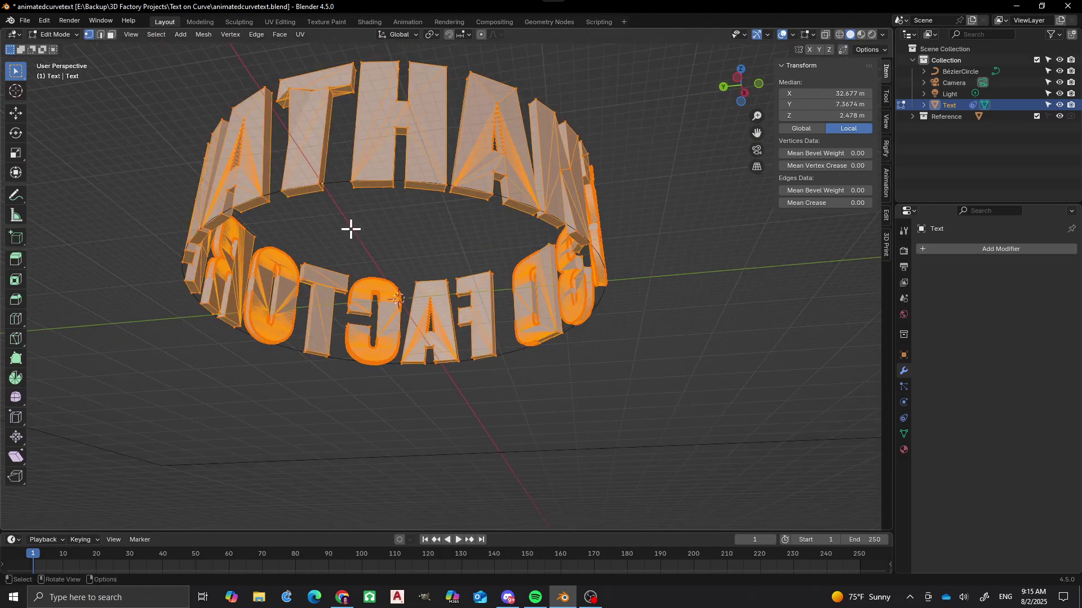
{"action": "scroll", "coordinate": [294, 175], "scroll_direction": "up", "scroll_amount": 2}
{"action": "middle_click_drag", "start_coordinate": [258, 167], "coordinate": [309, 212], "text": "shift"}
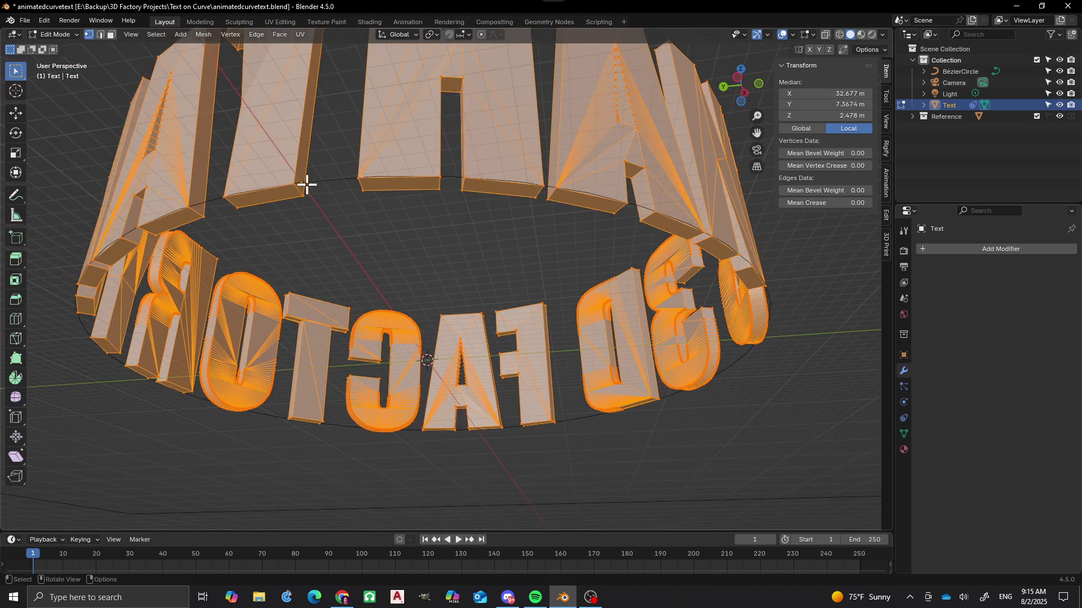
{"action": "scroll", "coordinate": [352, 211], "scroll_direction": "down", "scroll_amount": 4}
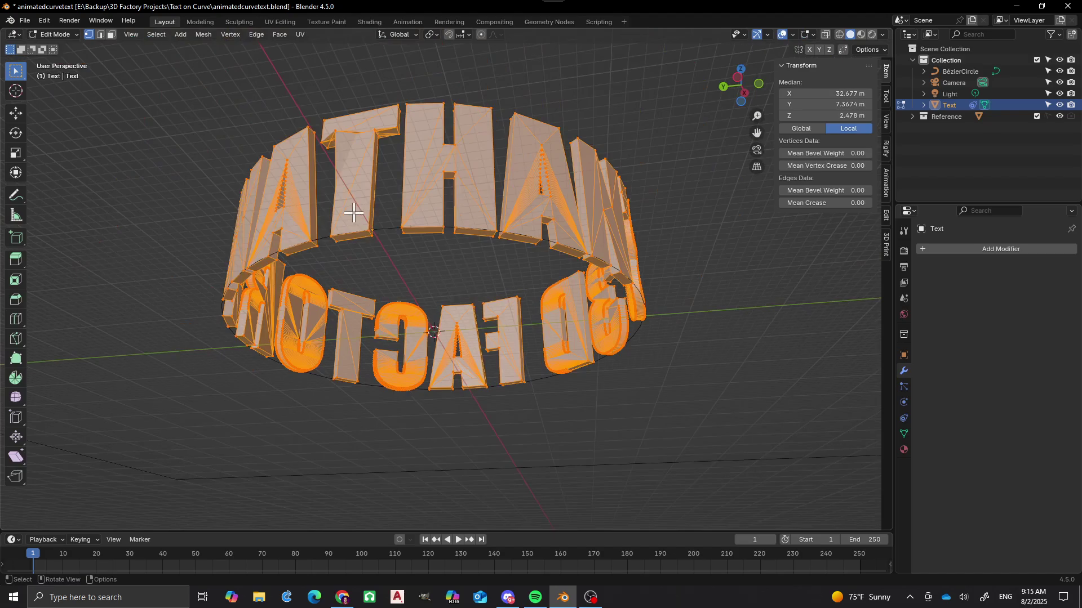
{"action": "middle_click_drag", "start_coordinate": [355, 212], "coordinate": [351, 285]}
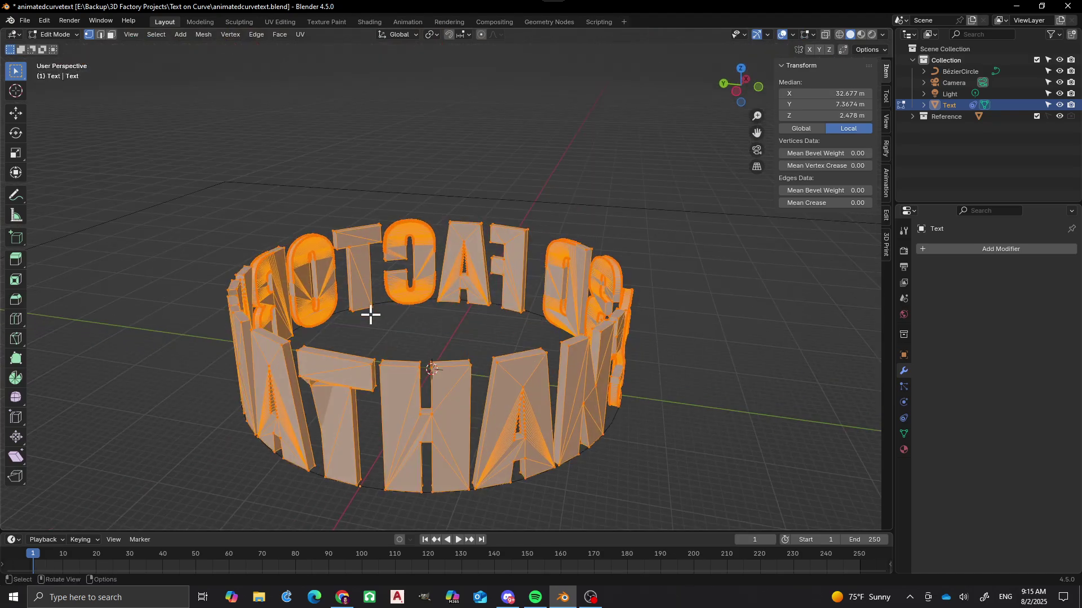
{"action": "key", "text": "Tab"}
- Inspect the text ring's origin point from the side and in the top orthographic view
{"action": "middle_click_drag", "start_coordinate": [383, 454], "coordinate": [407, 367]}
{"action": "scroll", "coordinate": [396, 361], "scroll_direction": "up", "scroll_amount": 2}
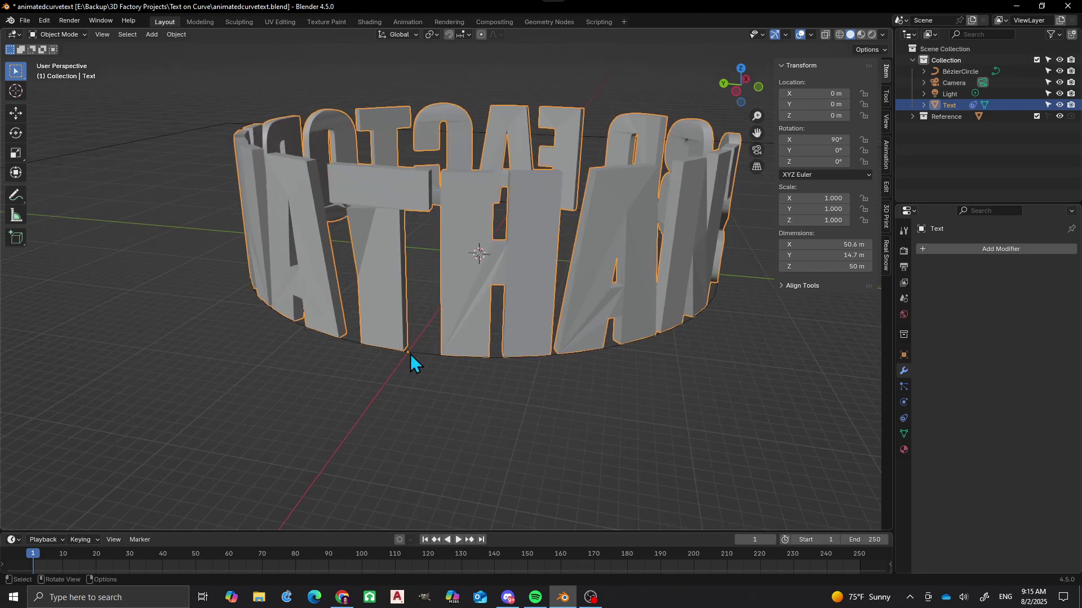
{"action": "middle_click_drag", "start_coordinate": [500, 336], "coordinate": [507, 430]}
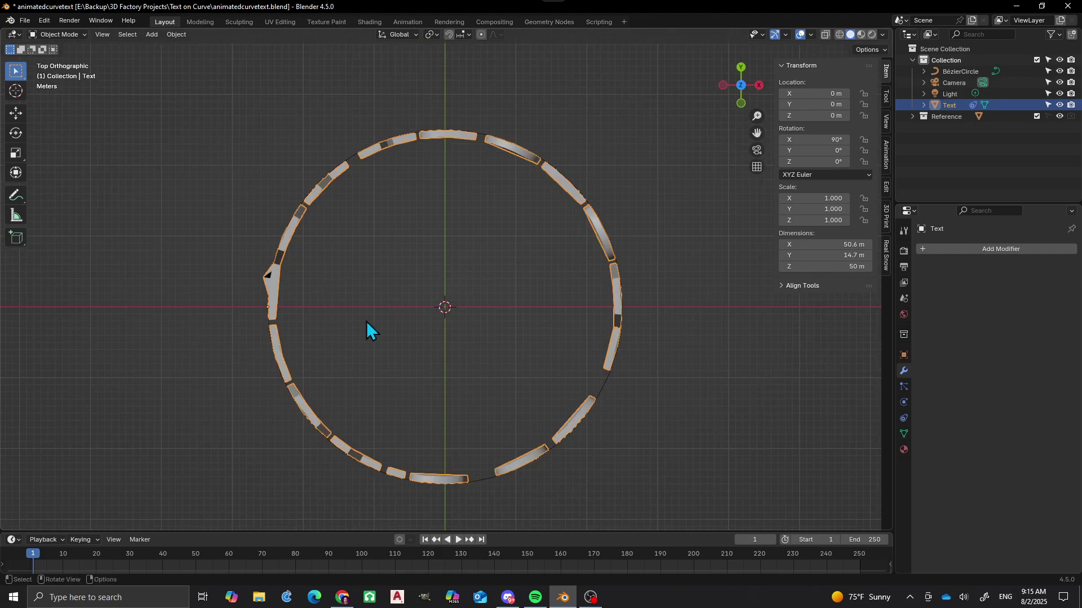
- Play the text mesh's path animation from the top and in perspective, and return to frame 1
{"action": "key", "text": "space"}
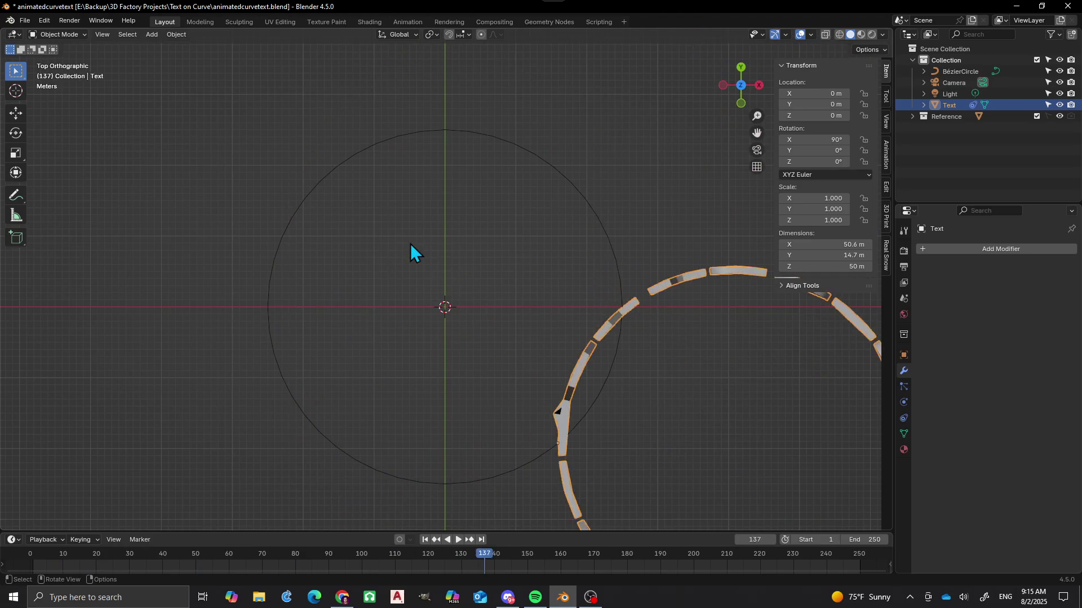
{"action": "scroll", "coordinate": [461, 361], "scroll_direction": "down", "scroll_amount": 4}
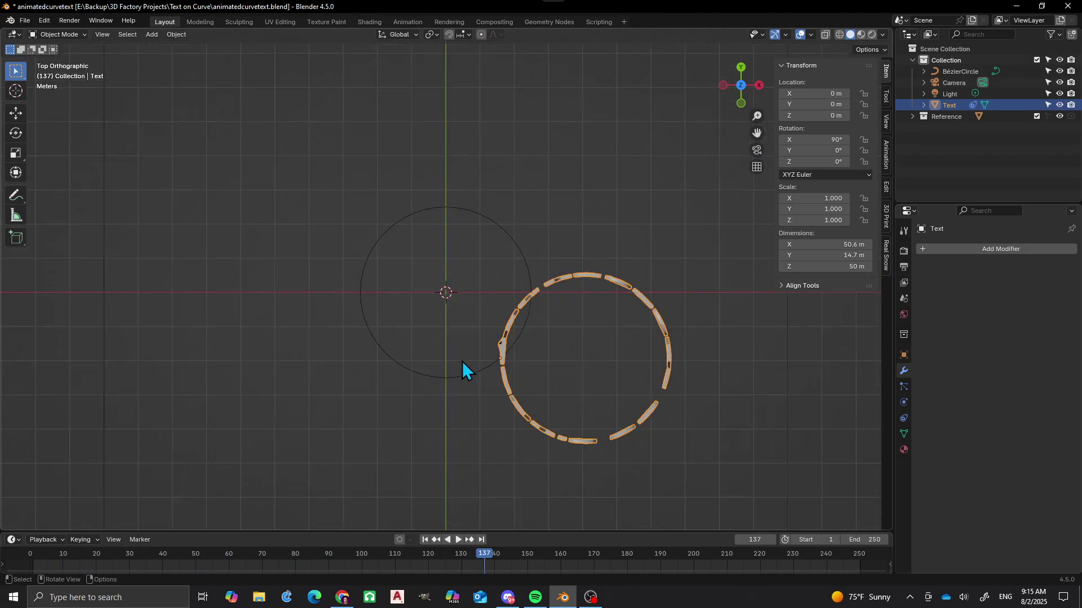
{"action": "middle_click_drag", "start_coordinate": [462, 360], "coordinate": [494, 363]}
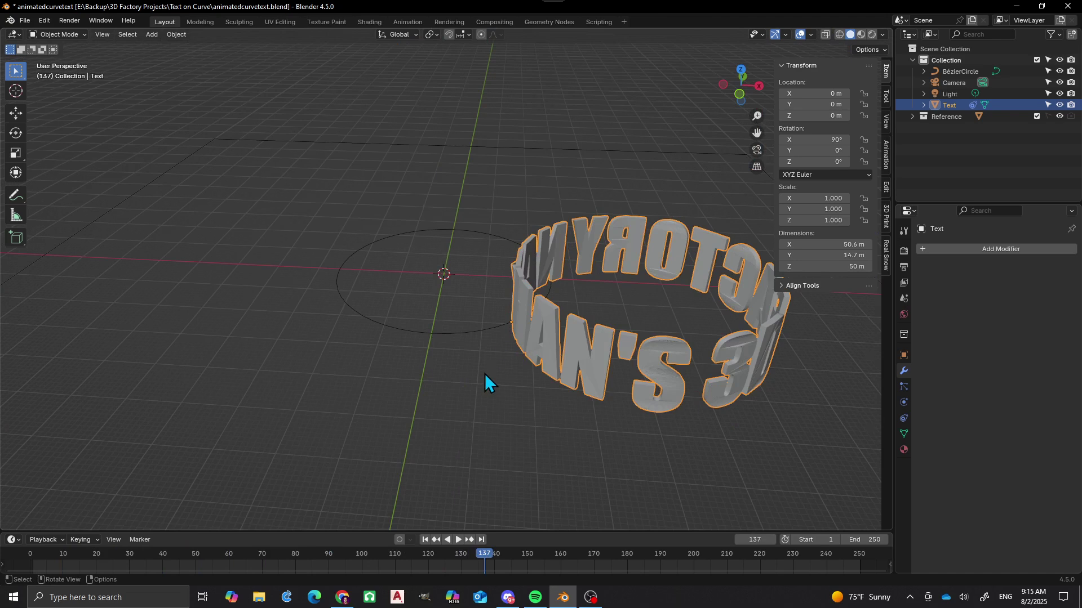
{"action": "middle_click_drag", "start_coordinate": [484, 374], "coordinate": [501, 367]}
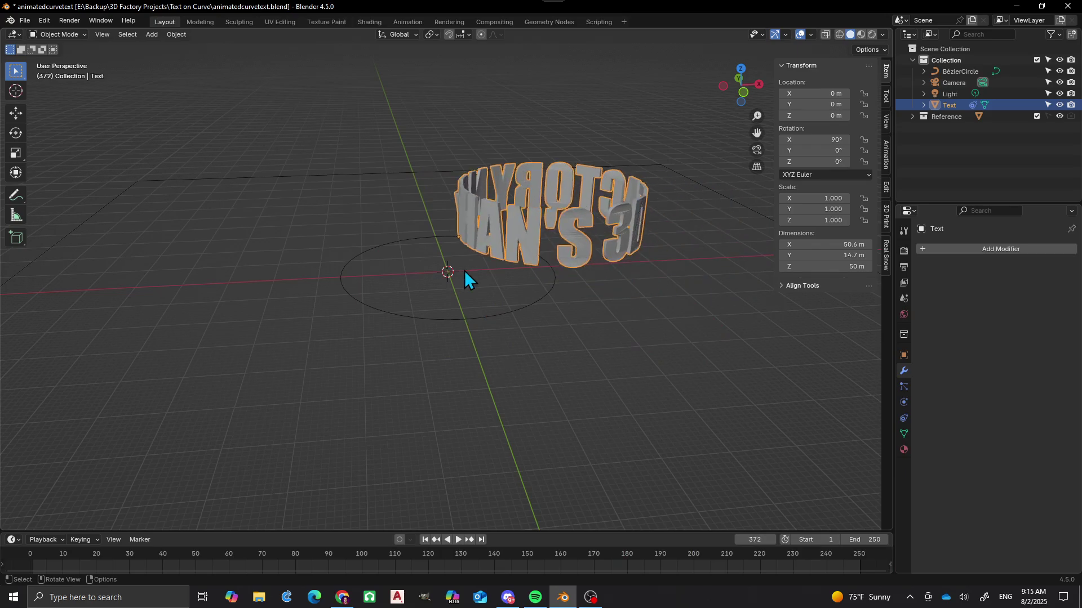
{"action": "key", "text": "shift+Left"}
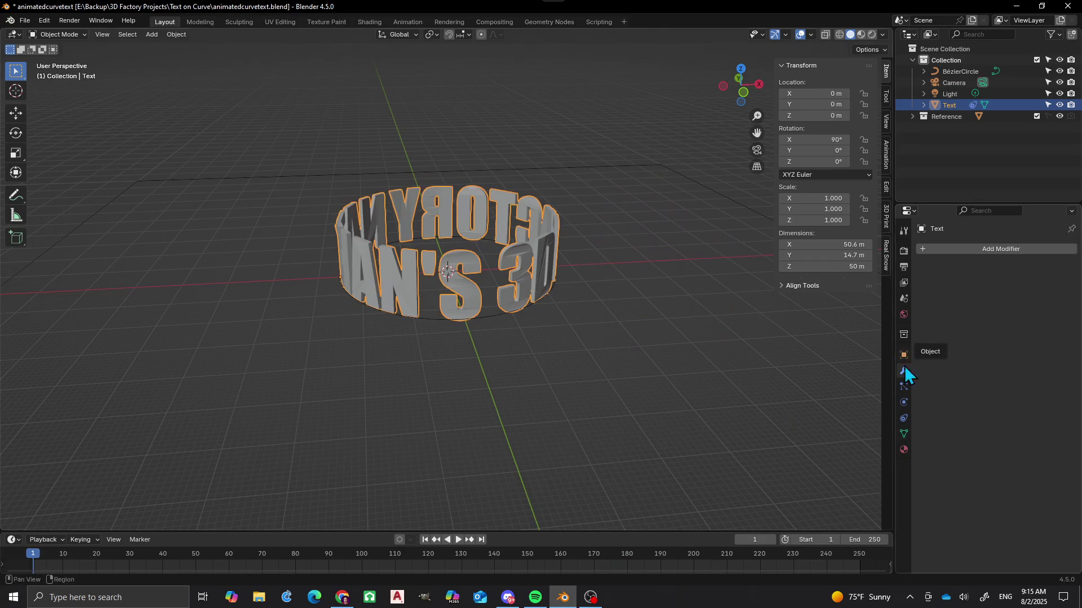
- Enable Follow Curve in the text mesh's Follow Path constraint, play the animation, and return to frame 1
{"action": "left_click", "coordinate": [906, 417]}
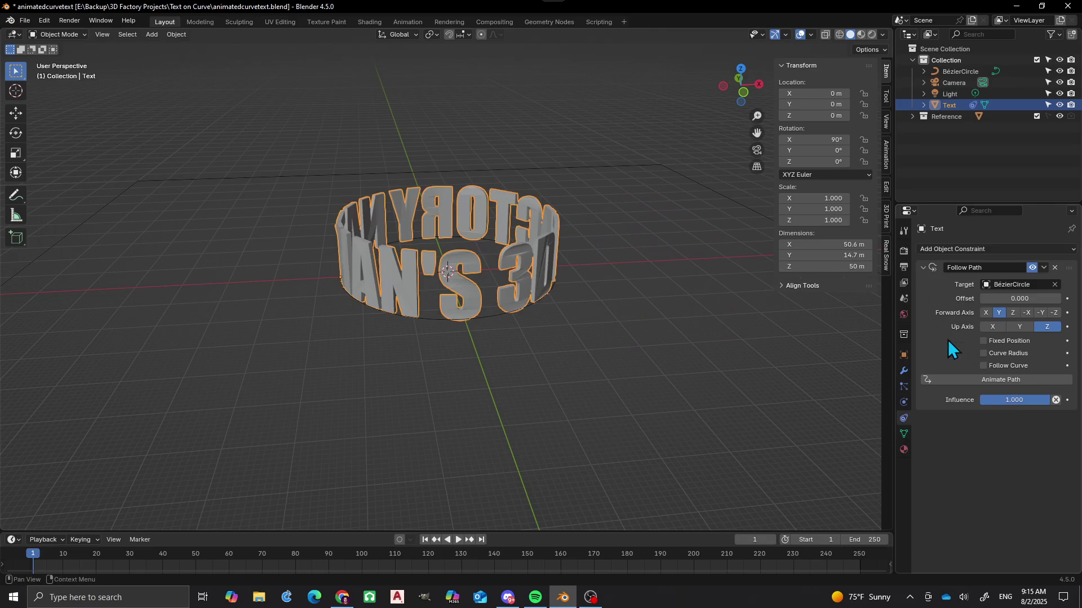
{"action": "left_click", "coordinate": [983, 366]}
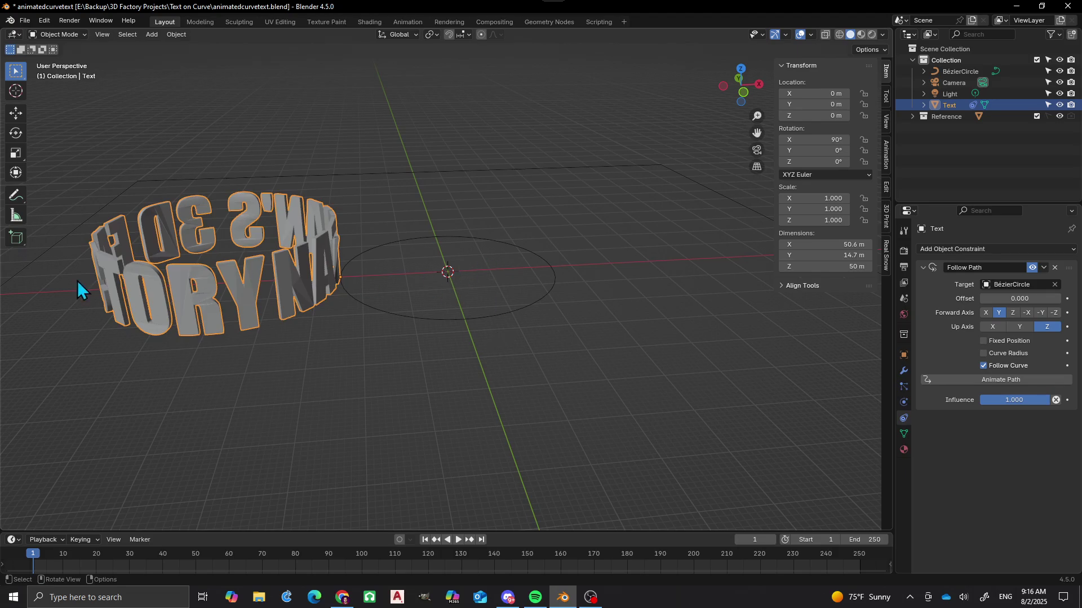
{"action": "key", "text": "space"}
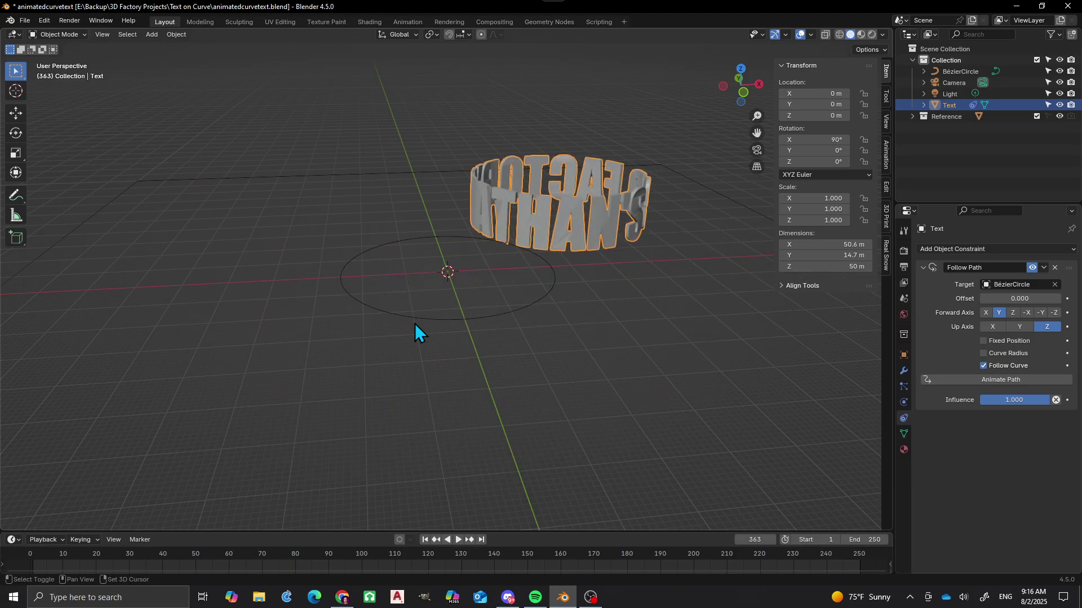
{"action": "key", "text": "shift+Left"}
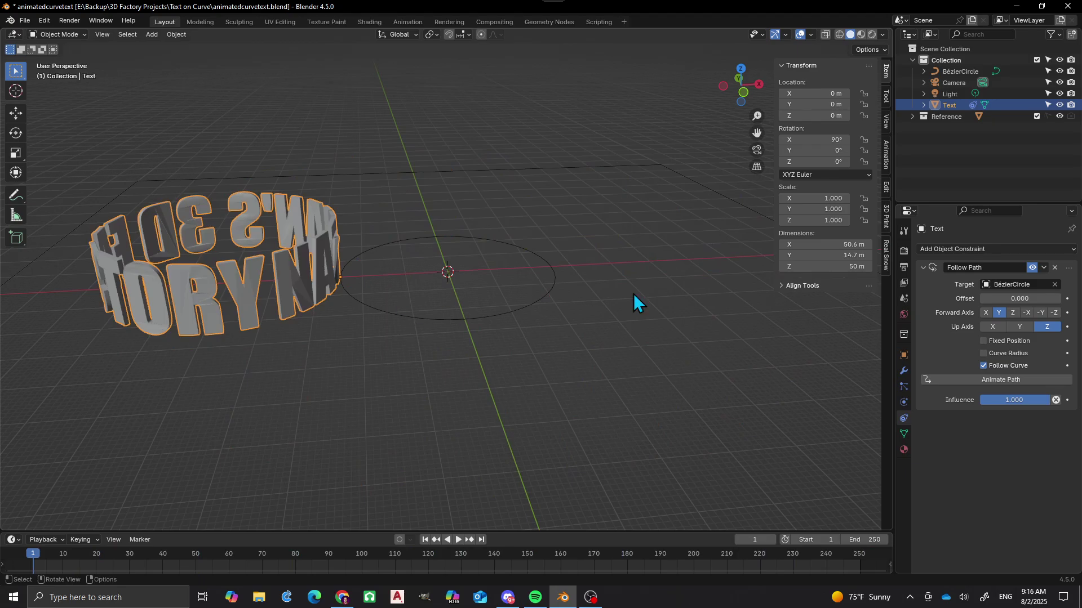
- Set the Follow Path constraint's forward axis to -Y, play the animation, and return to frame 1
{"action": "left_click", "coordinate": [1041, 313]}
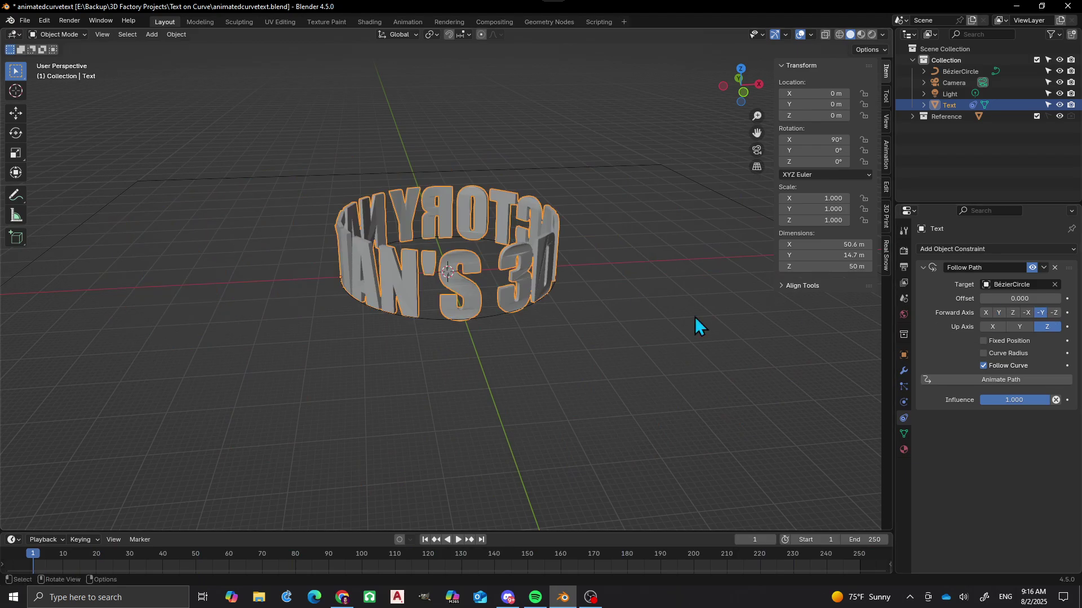
{"action": "key", "text": "space"}
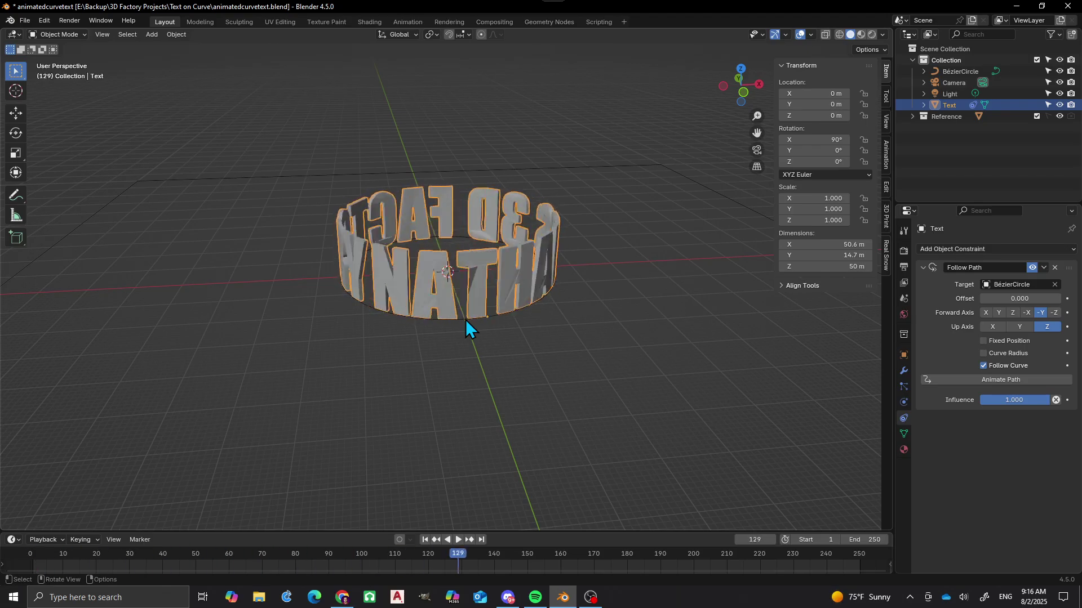
{"action": "key", "text": "shift+Left"}
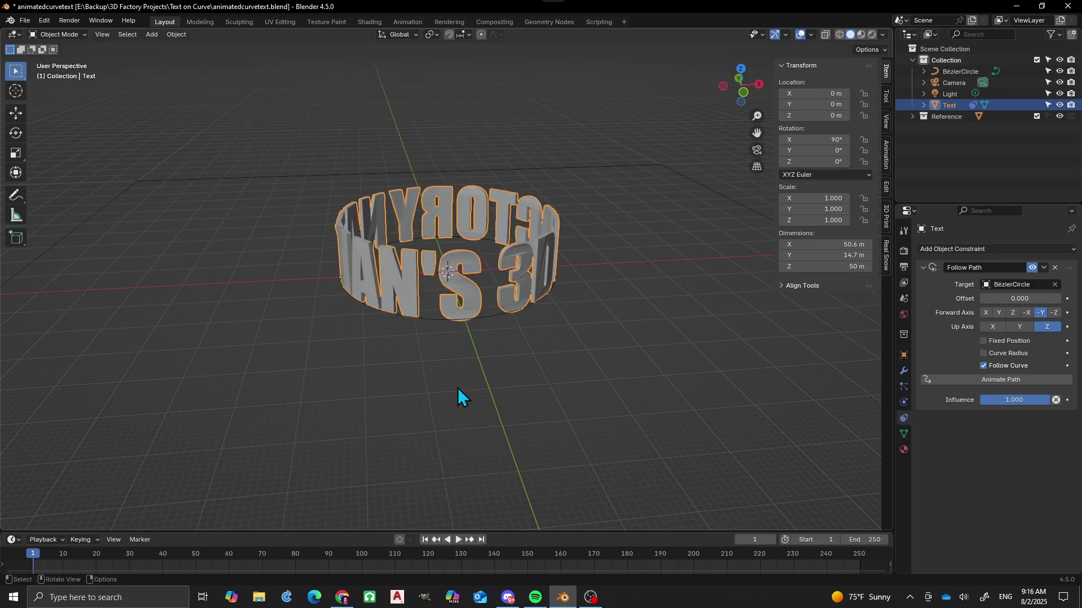
- Switch the direction of the Bézier circle's spline in Edit Mode and return to Object Mode
{"action": "middle_click_drag", "start_coordinate": [457, 387], "coordinate": [499, 420]}
{"action": "scroll", "coordinate": [515, 378], "scroll_direction": "up", "scroll_amount": 2}
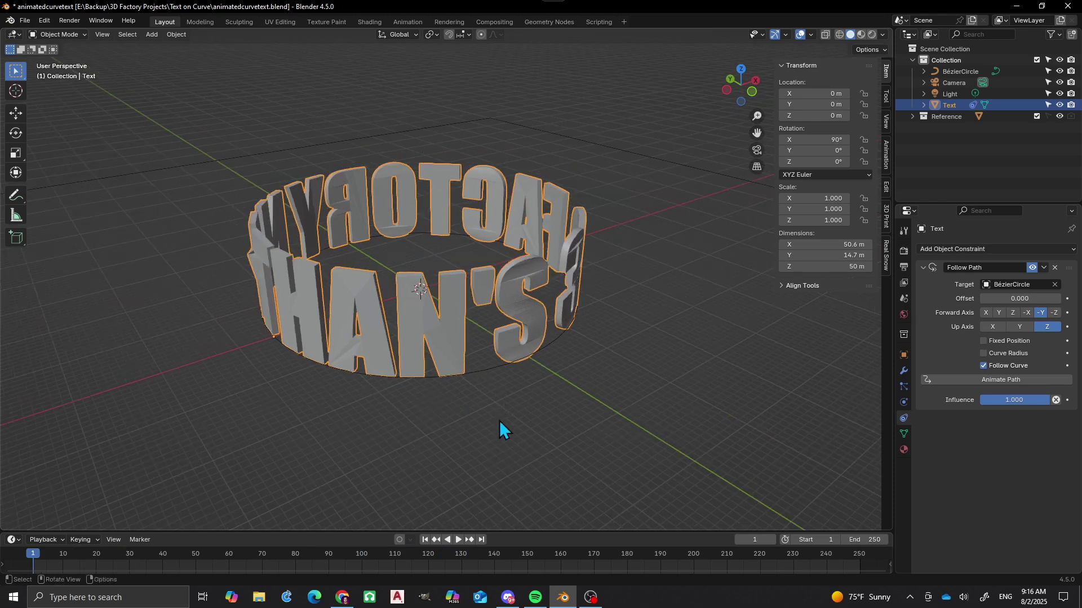
{"action": "left_click", "coordinate": [485, 371]}
{"action": "key", "text": "Tab"}
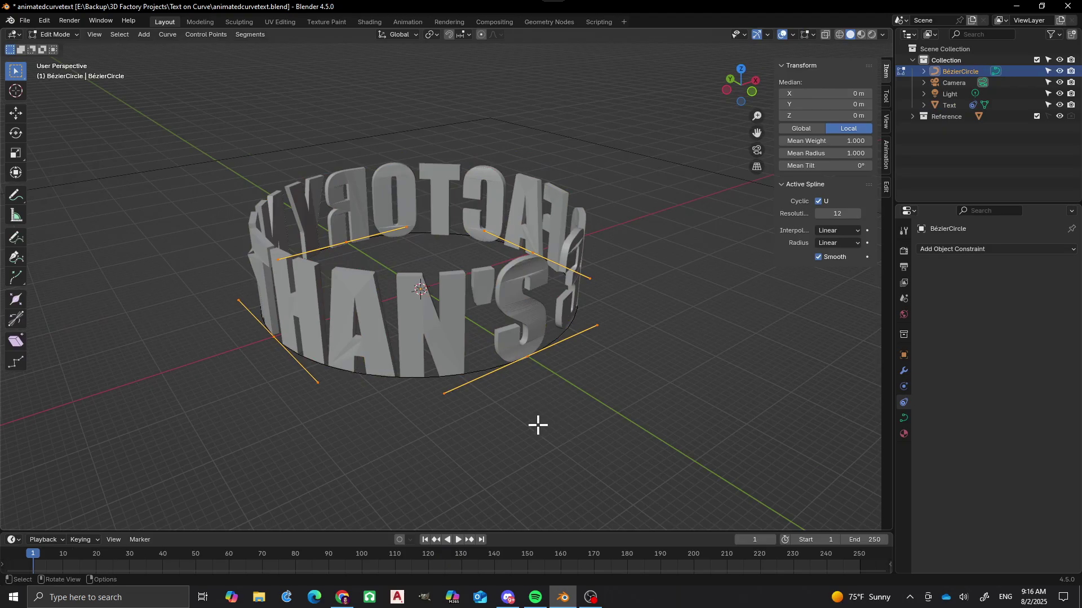
{"action": "key", "text": "shift+a"}
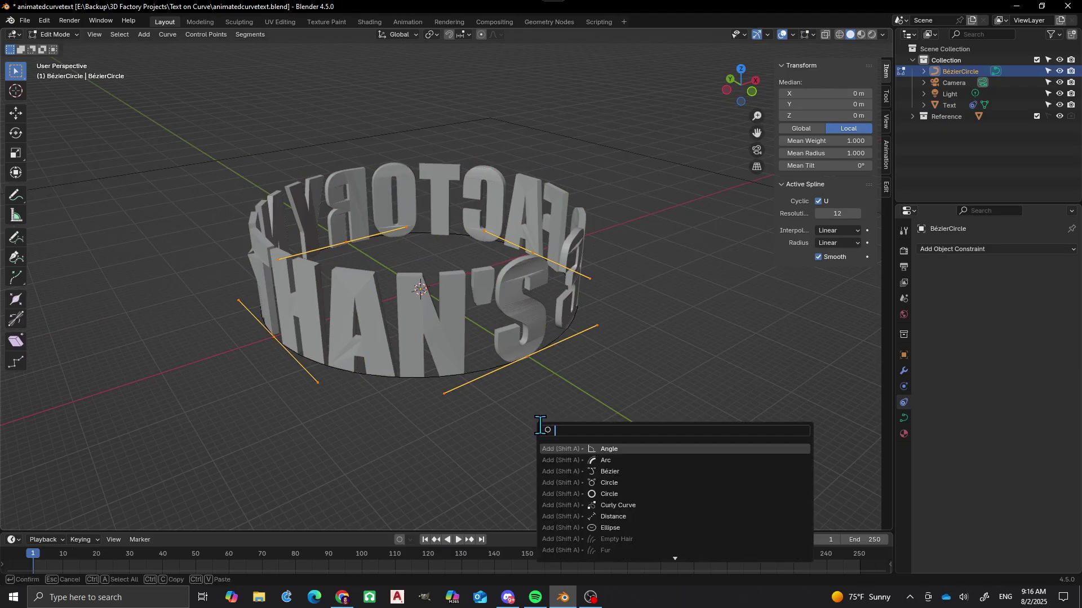
{"action": "type", "text": "circle"}
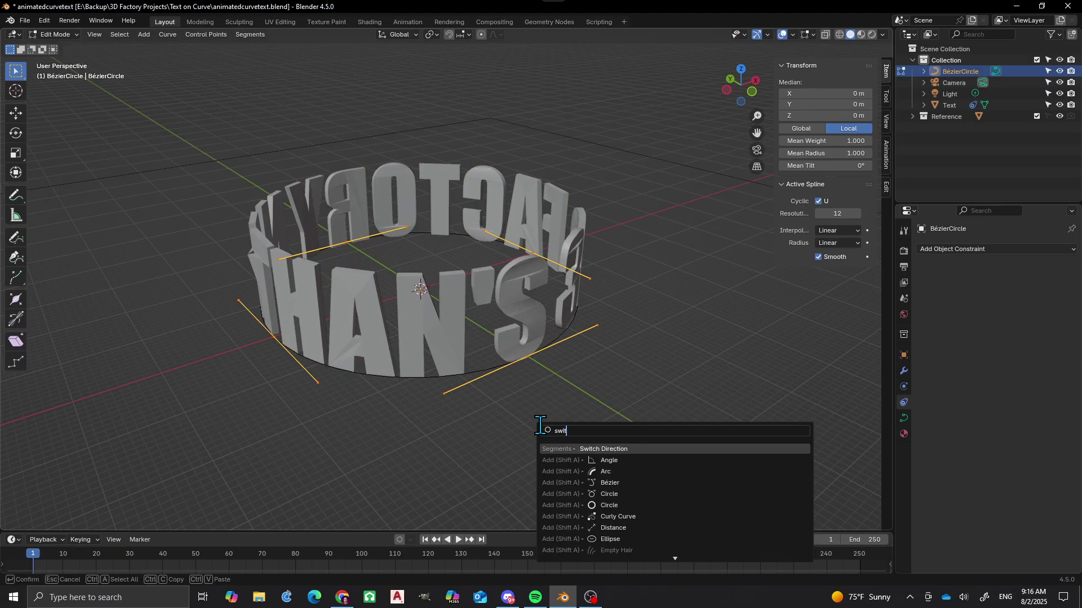
{"action": "key", "text": "Return"}
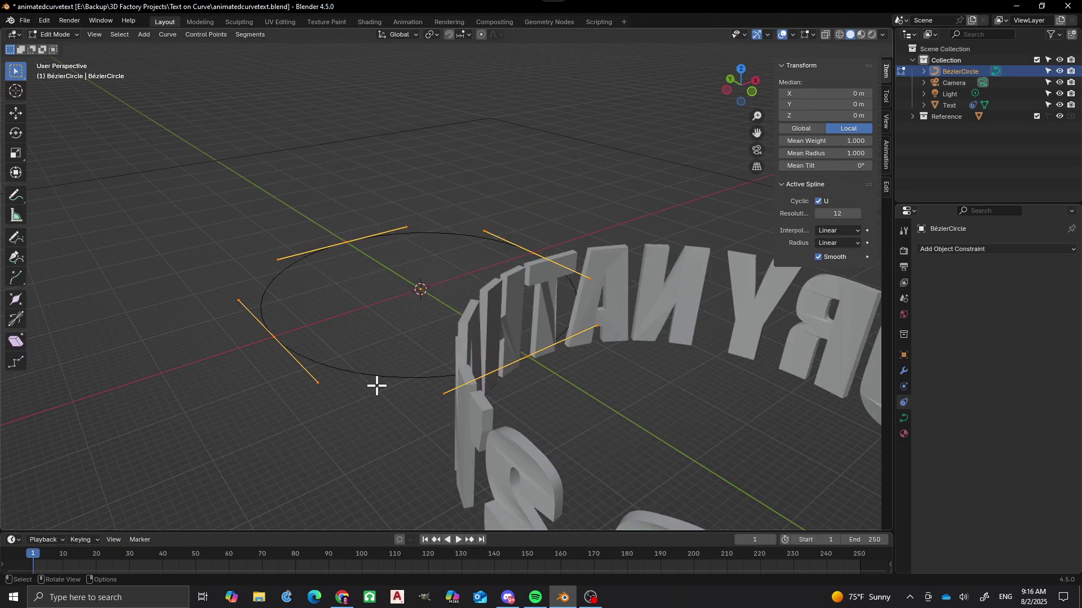
{"action": "key", "text": "ctrl+z"}
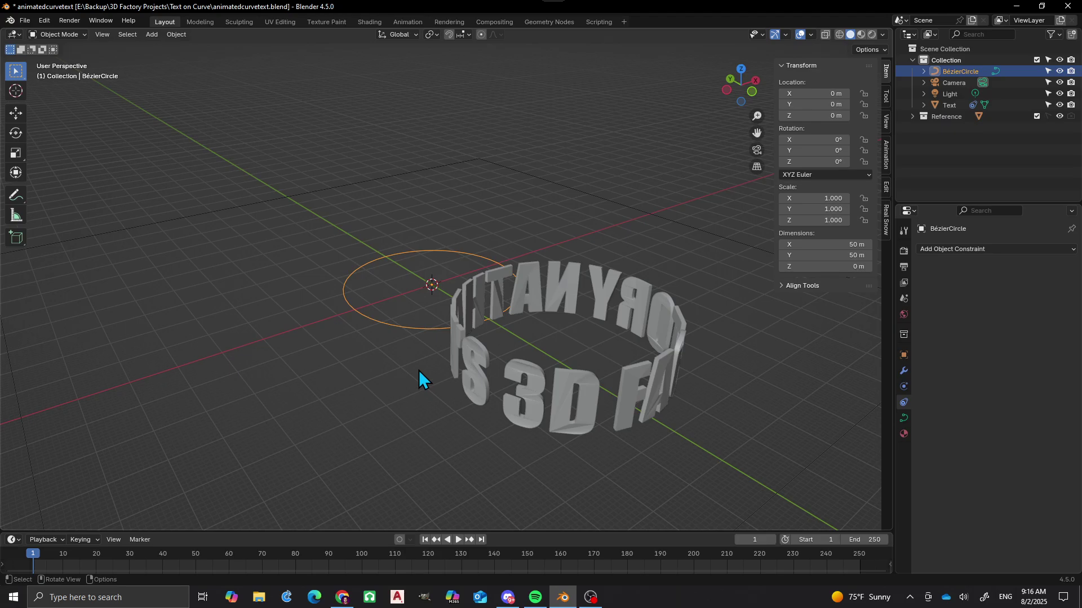
- Set the forward axis of the text mesh's Follow Path constraint to Y, play the animation, and return to frame 1
{"action": "left_click", "coordinate": [539, 373]}
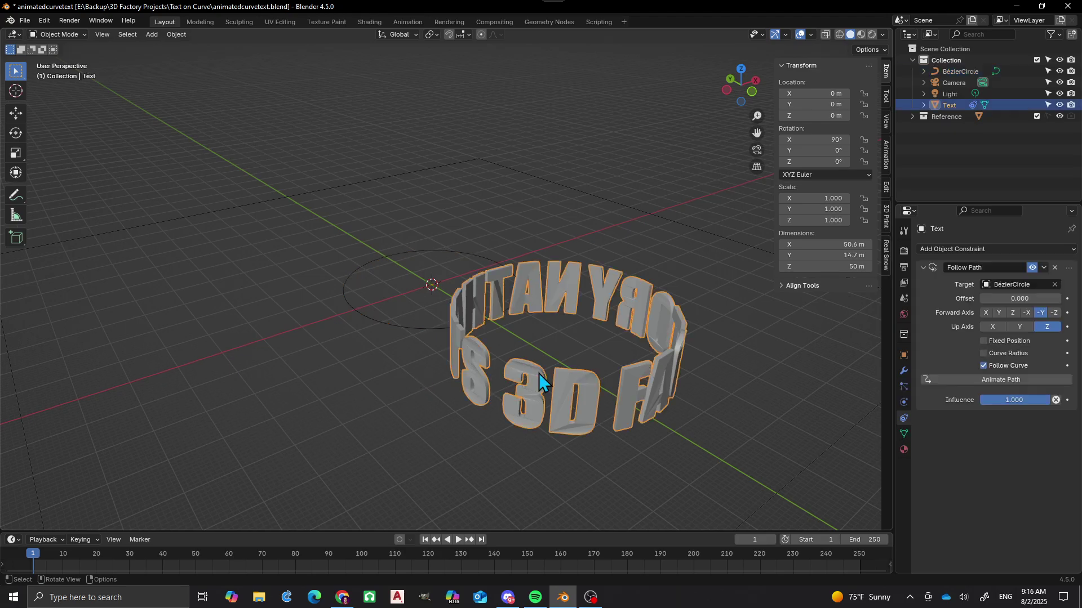
{"action": "left_click", "coordinate": [1001, 313]}
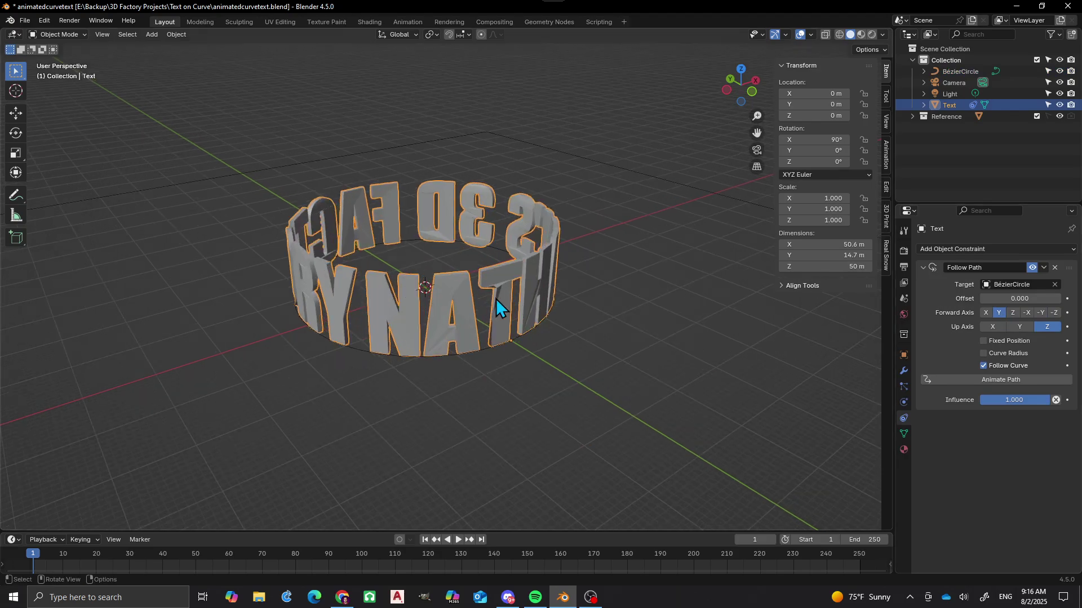
{"action": "key", "text": "space"}
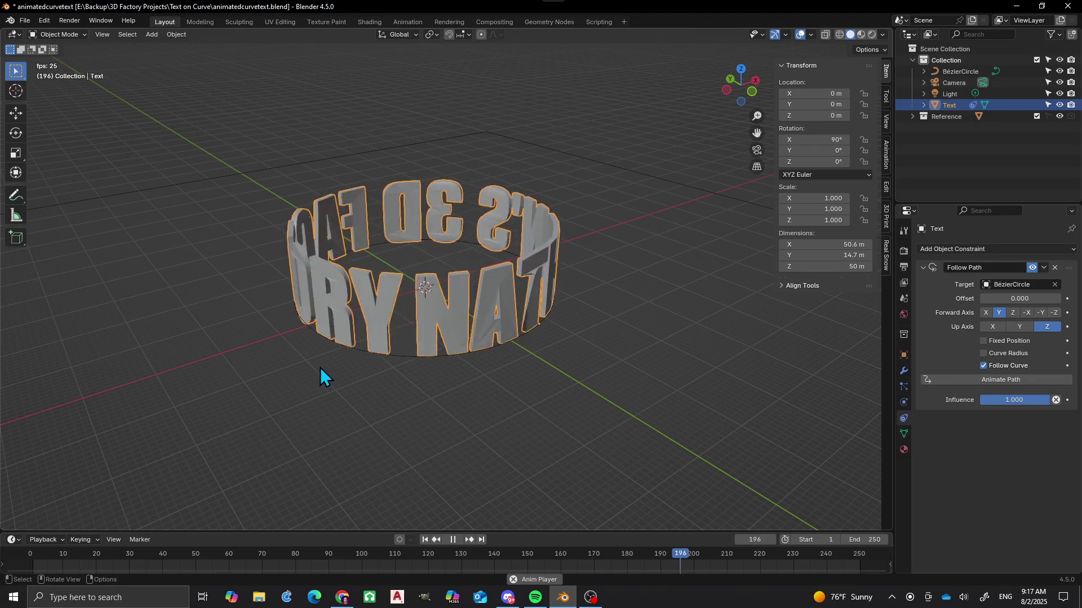
{"action": "key", "text": "Escape"}
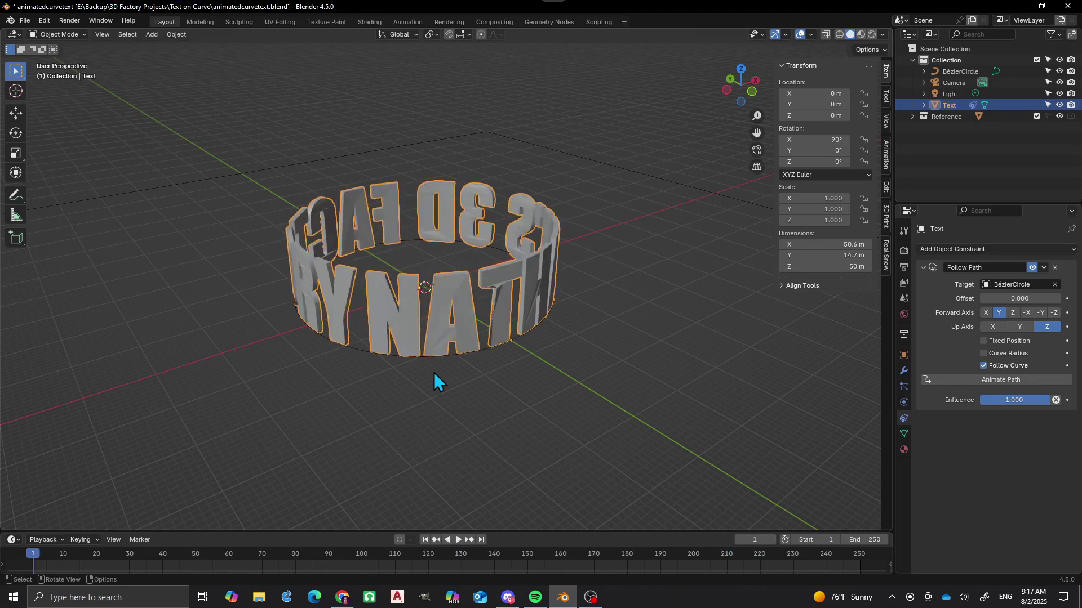